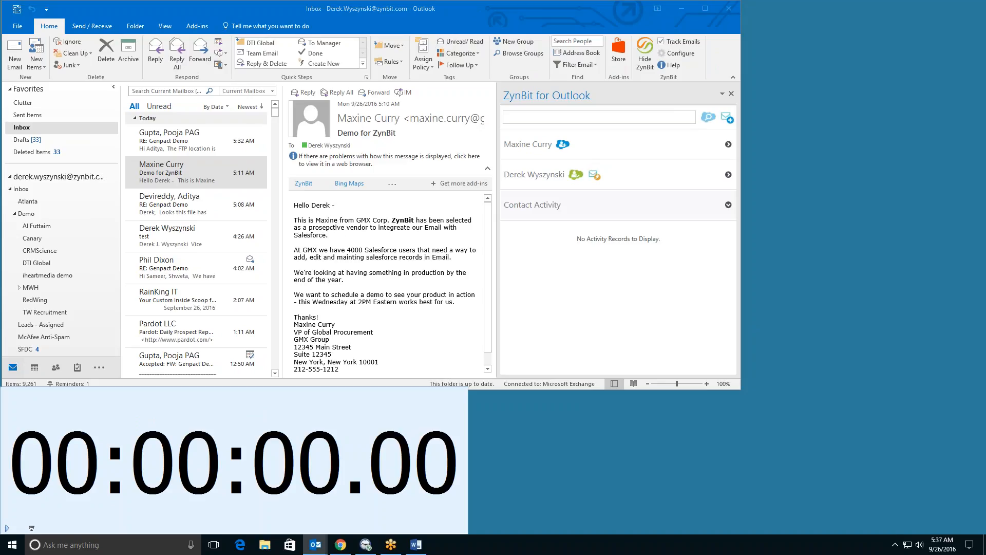
Start the stopwatch and open a new Salesforce contact form for the sender of the ZynBit demo email, pausing and resuming the timer.
left_click(6, 528)
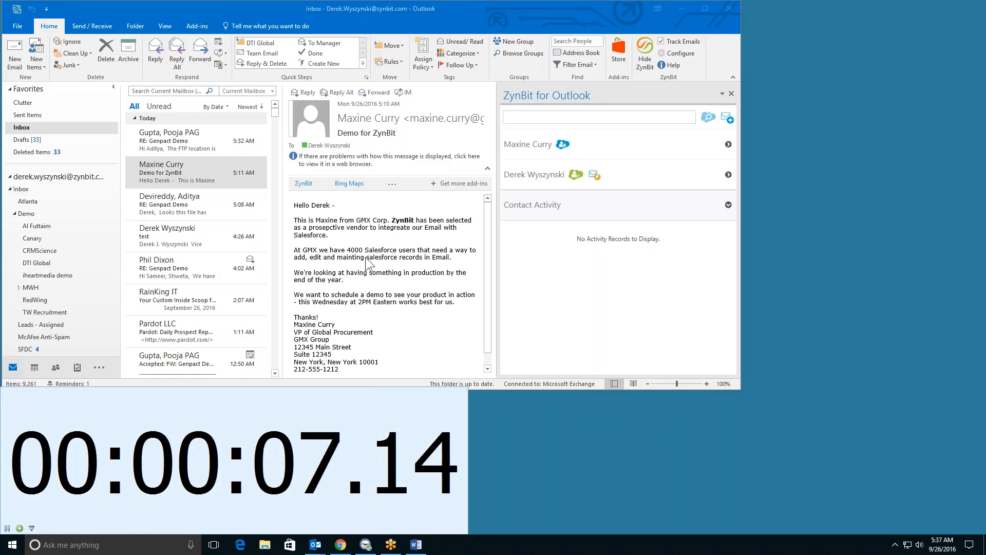
left_click(562, 146)
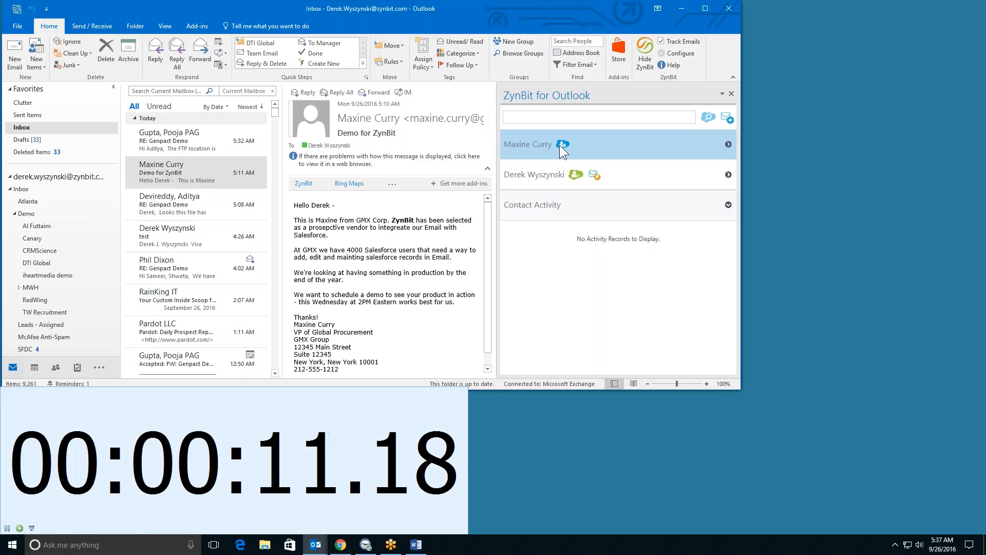
left_click(560, 146)
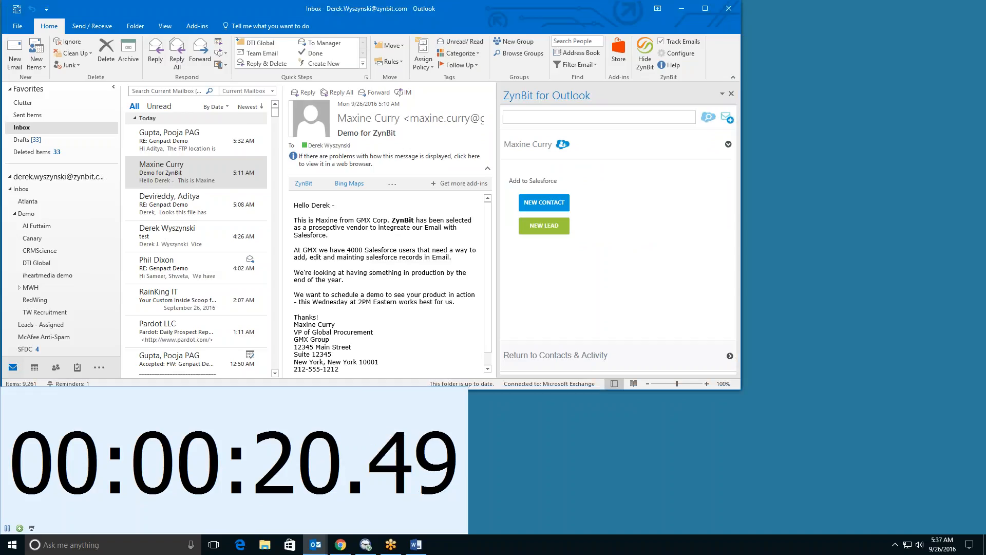
left_click(8, 527)
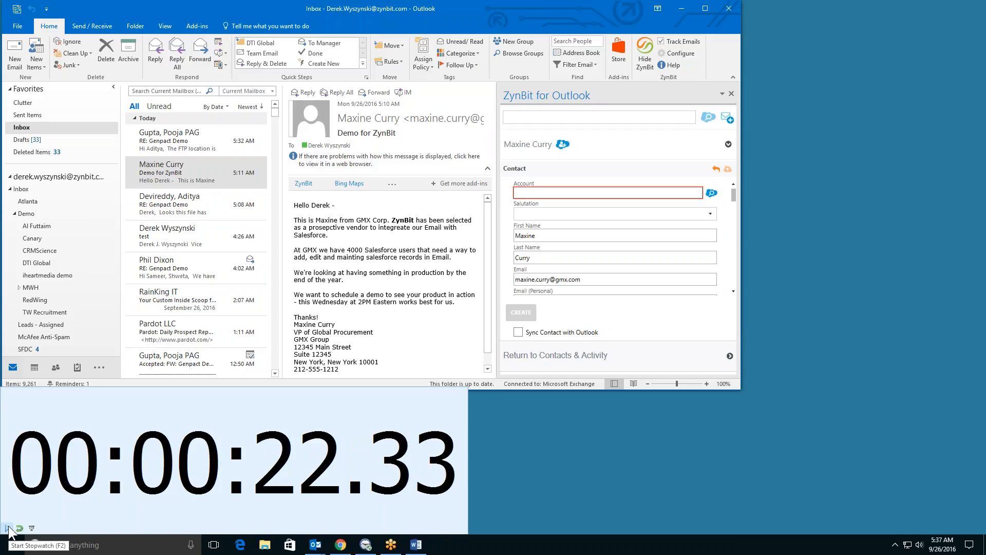
left_click(8, 528)
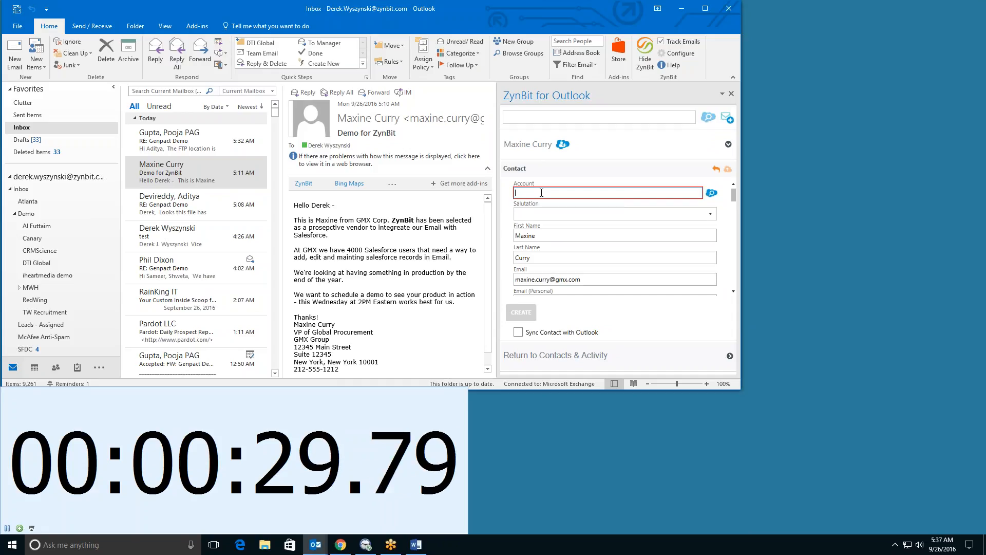
Search for GMX Corp as the contact's account and create it as a new account named GMX Corp.
type("GMX C")
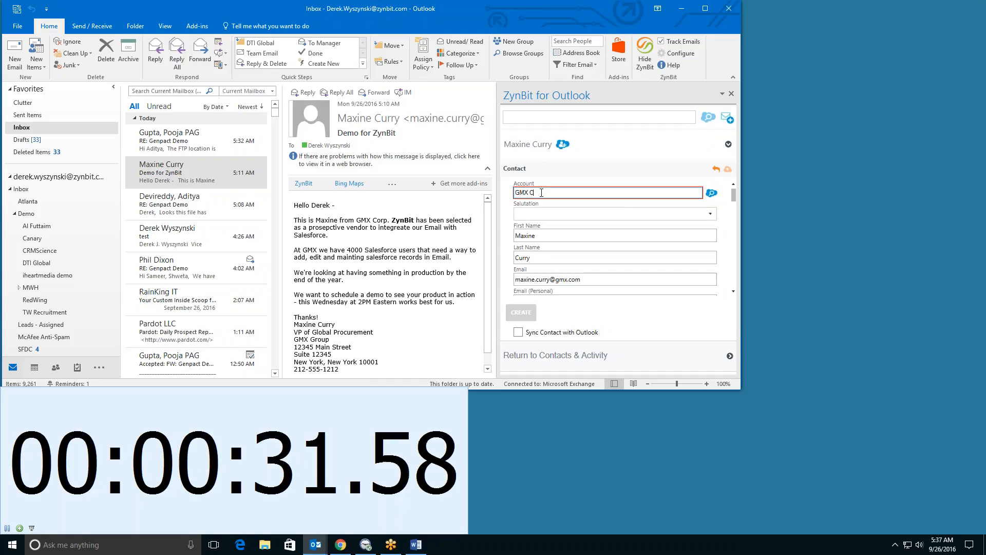
type("orp")
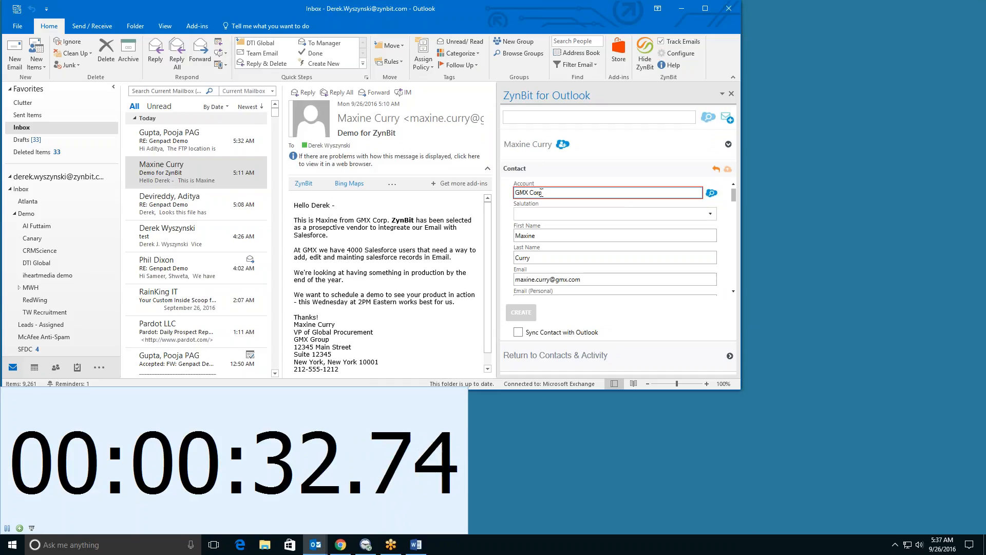
left_click(713, 191)
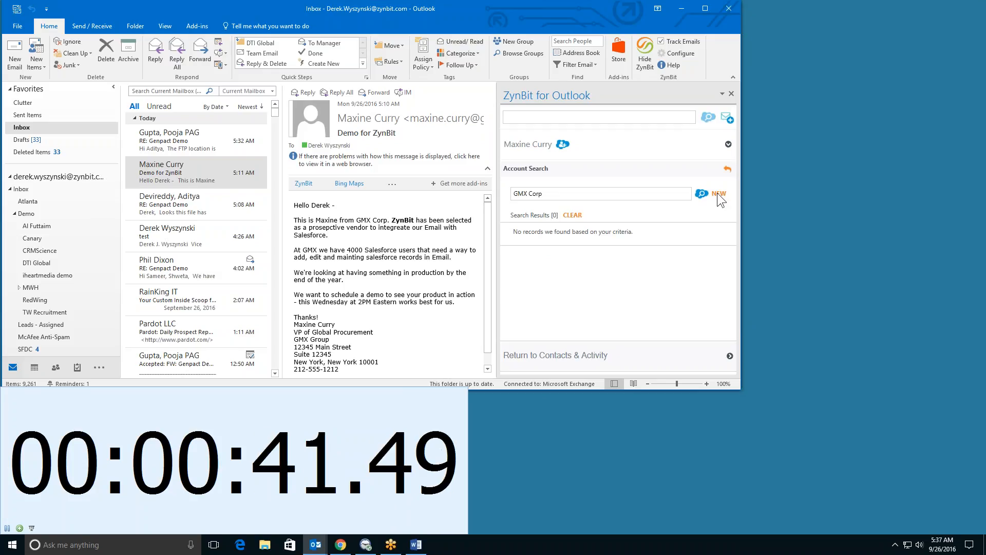
left_click(719, 194)
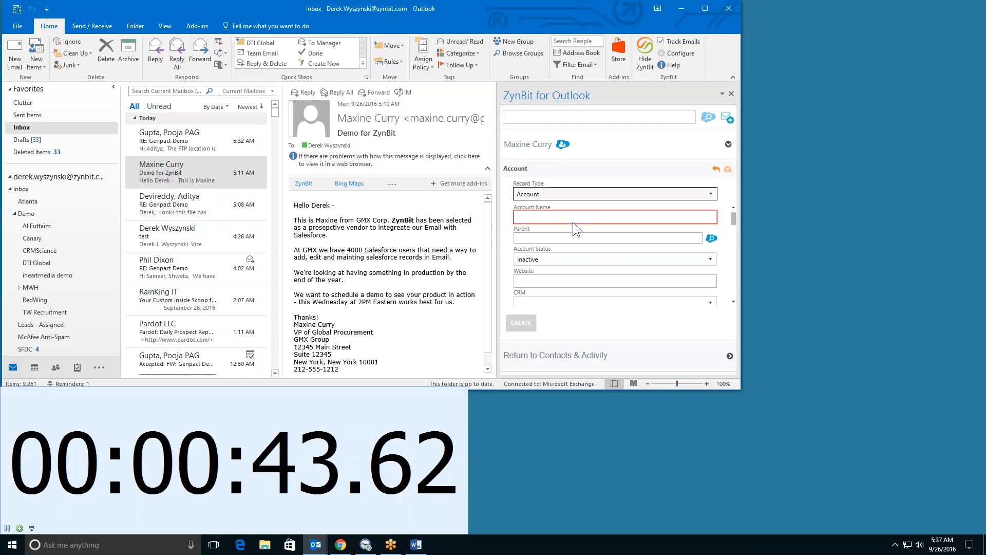
type("GMX Corp")
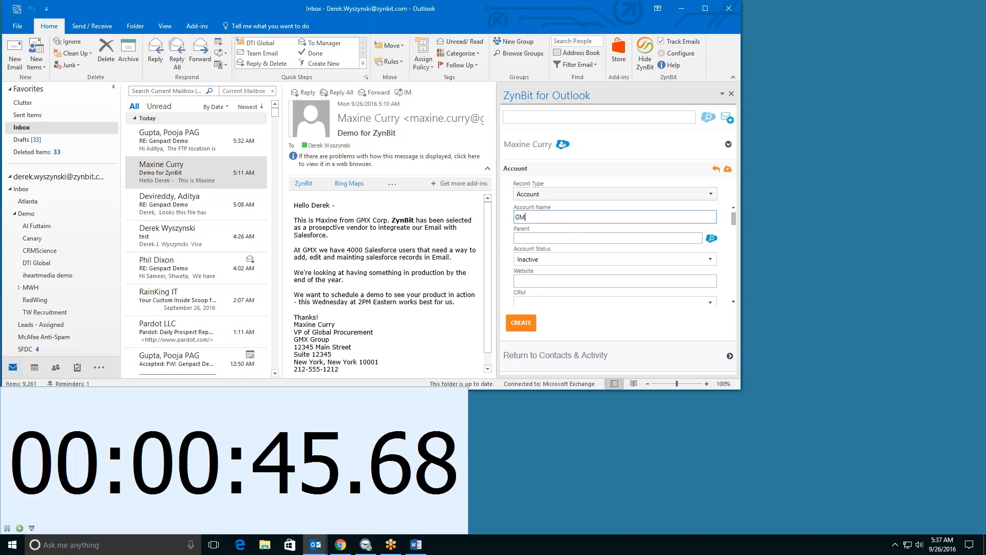
left_click(522, 323)
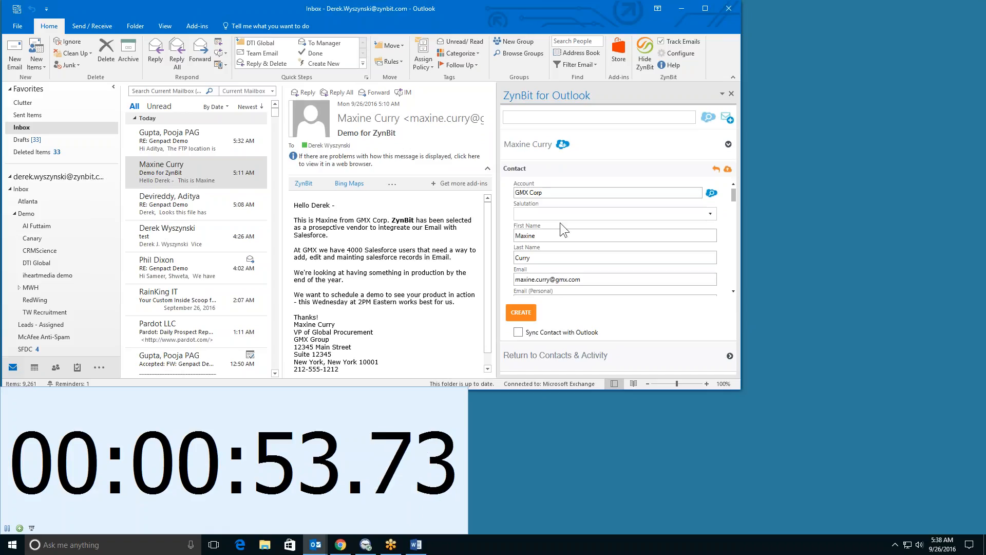
Copy the phone number from the email signature into the contact's Business Phone field.
scroll(590, 248, "down", 3)
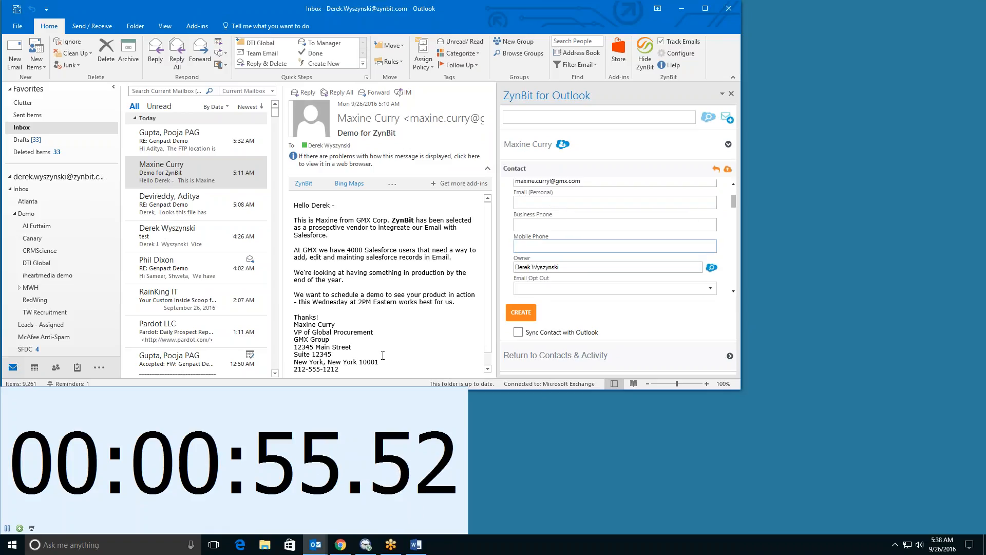
left_click_drag(339, 369, 300, 370)
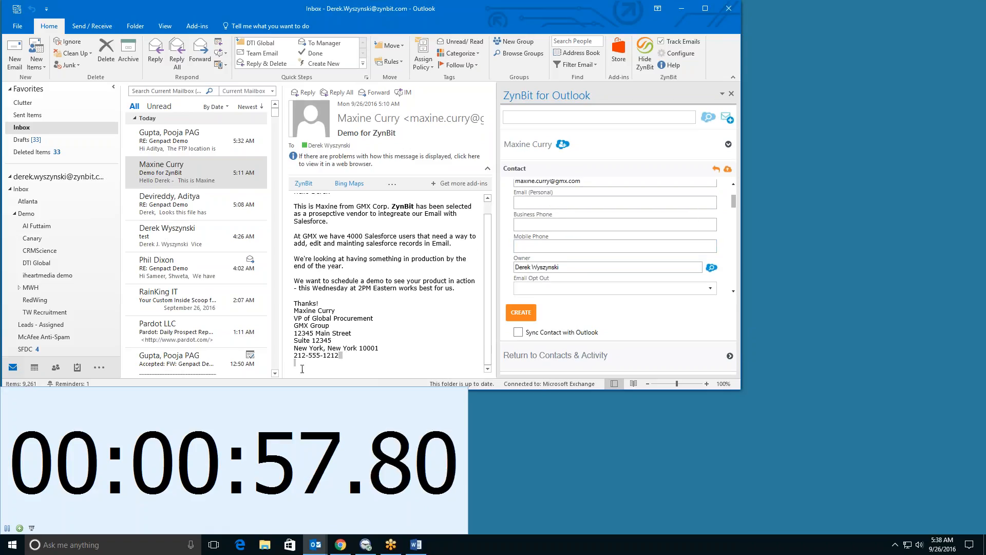
left_click(347, 364)
triple_click(312, 354)
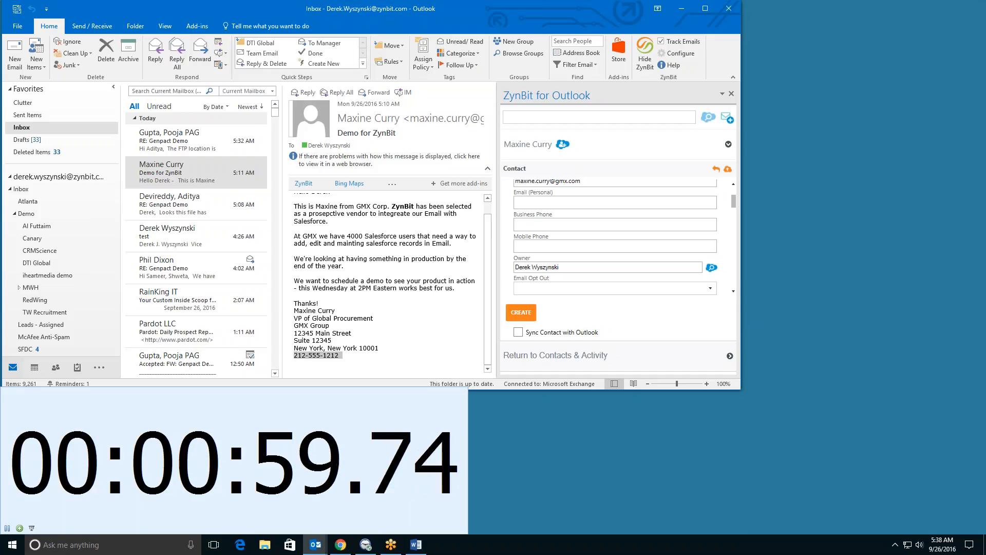
right_click(300, 355)
left_click(322, 362)
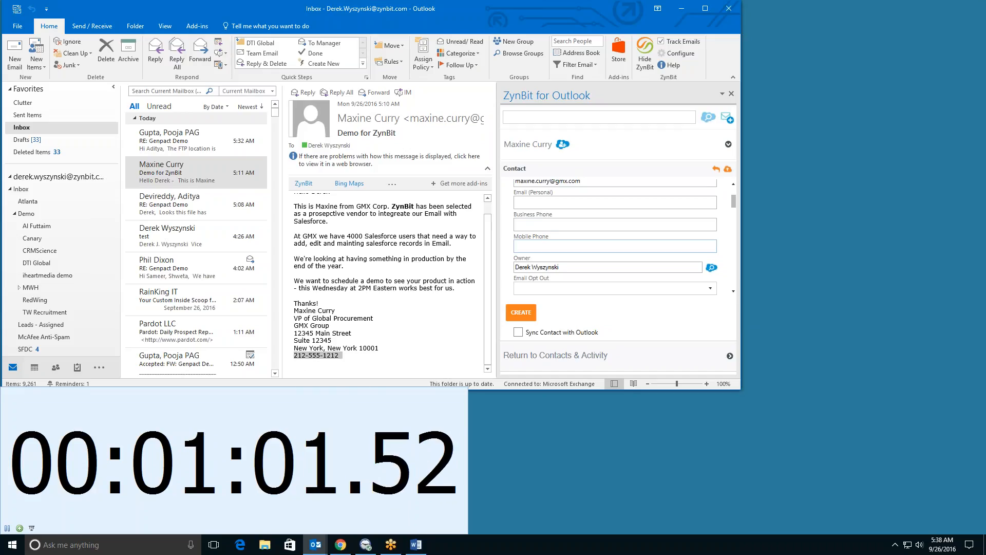
left_click(550, 224)
right_click(516, 224)
left_click(514, 250)
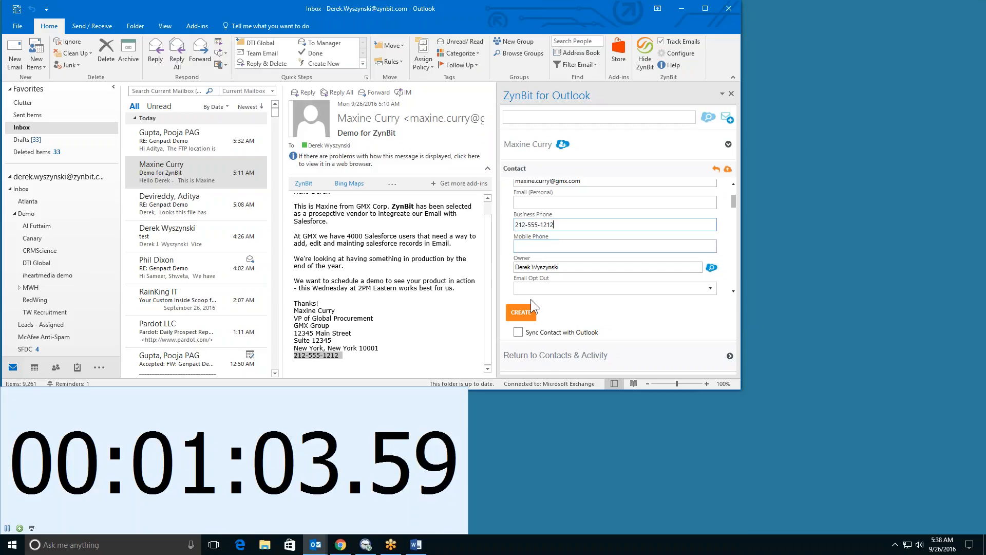
Create the contact with Outlook syncing enabled and open the sender's new contact record.
left_click(518, 332)
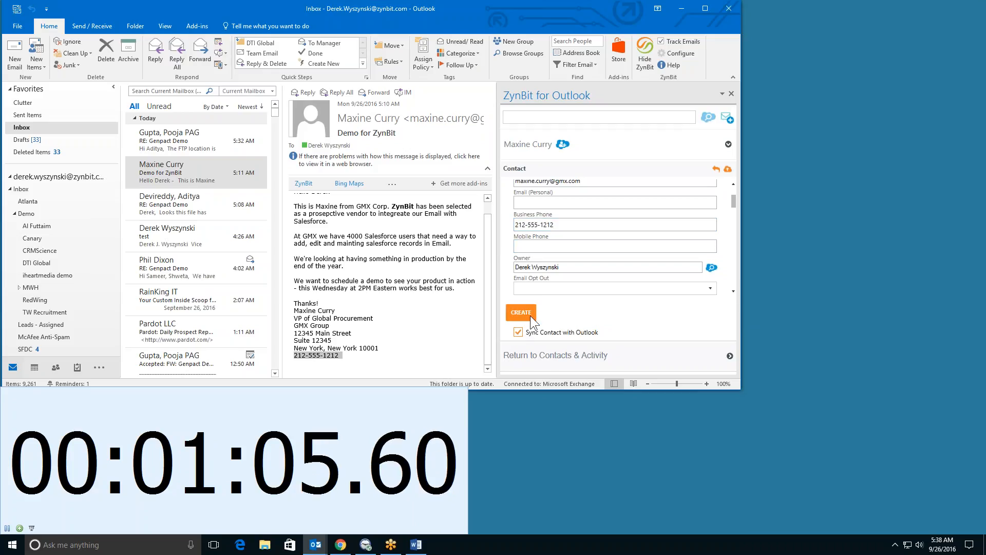
left_click(527, 314)
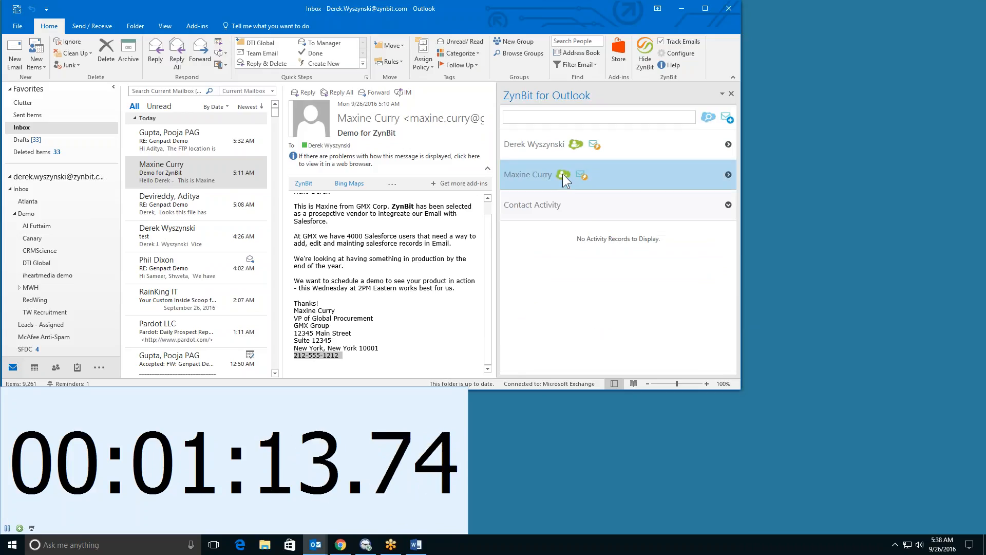
left_click(562, 173)
Start a new opportunity for the contact and name it by copying "4000 Salesforce users" from the email.
scroll(489, 213, "up", 1)
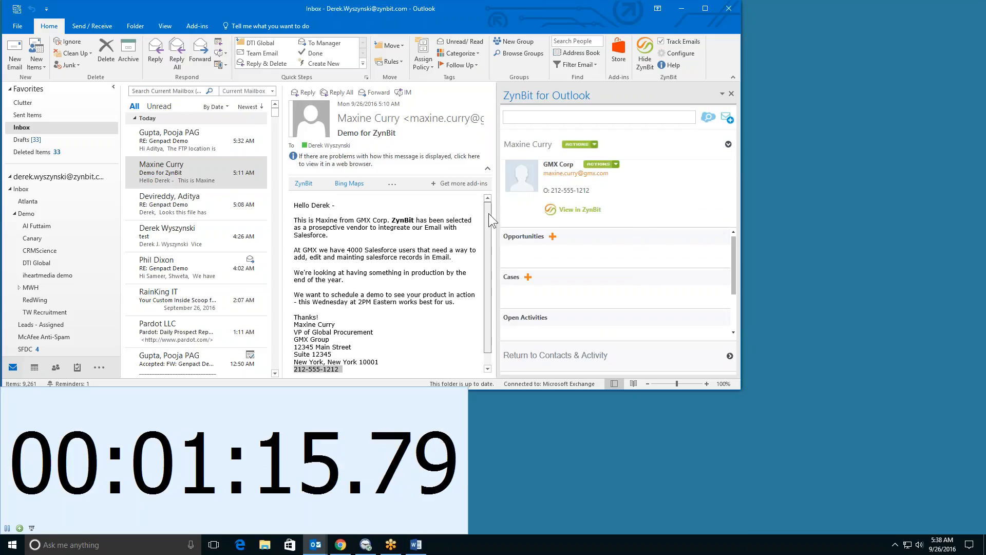
left_click_drag(347, 251, 407, 250)
right_click(407, 250)
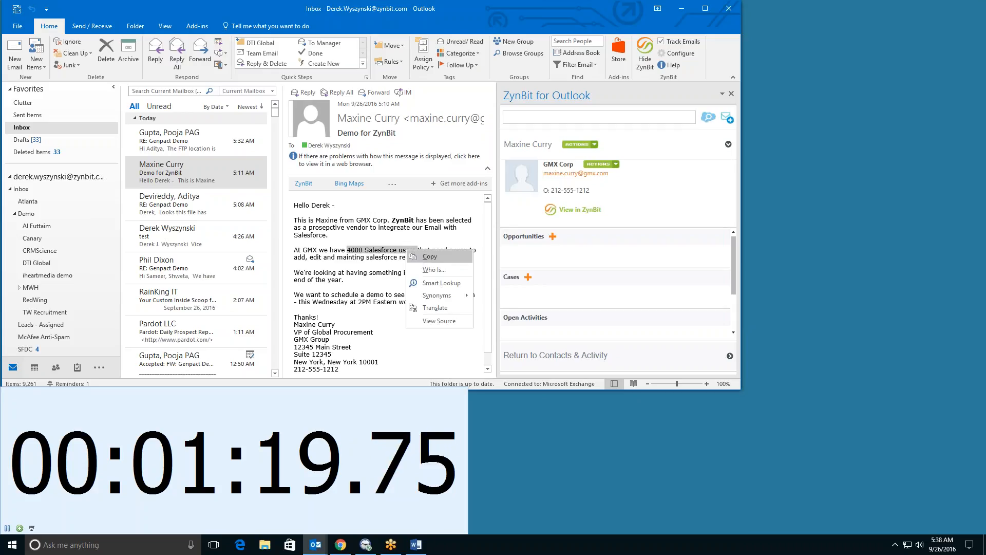
left_click(424, 257)
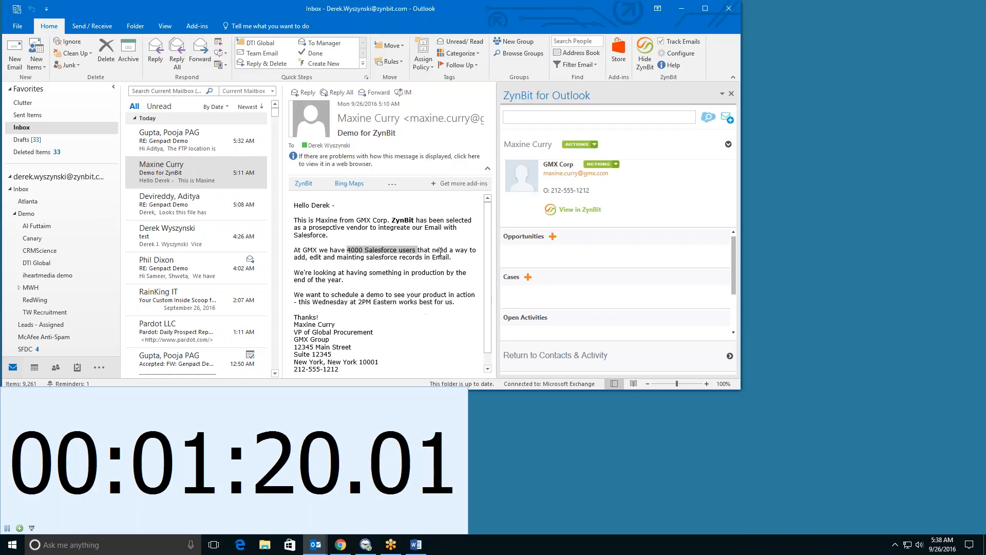
left_click(553, 237)
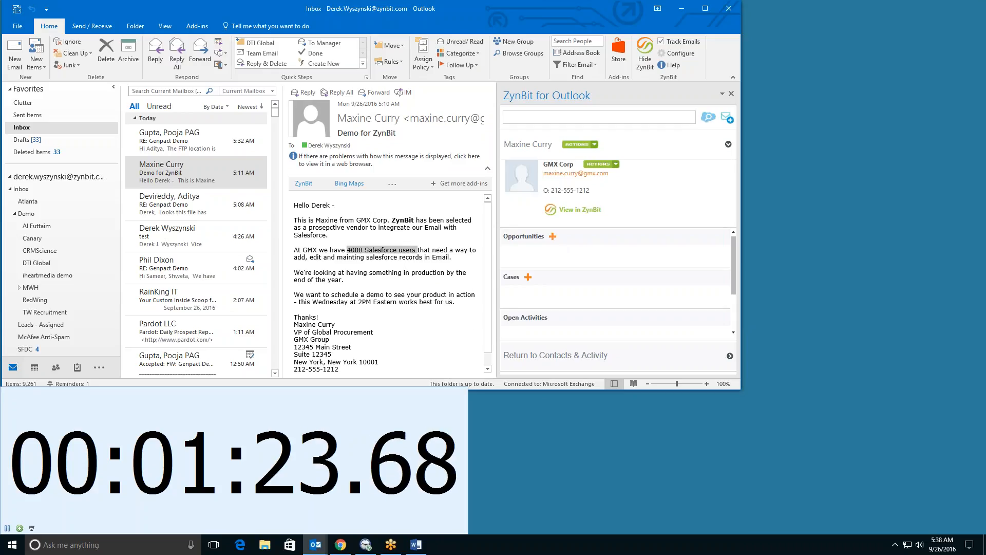
right_click(550, 235)
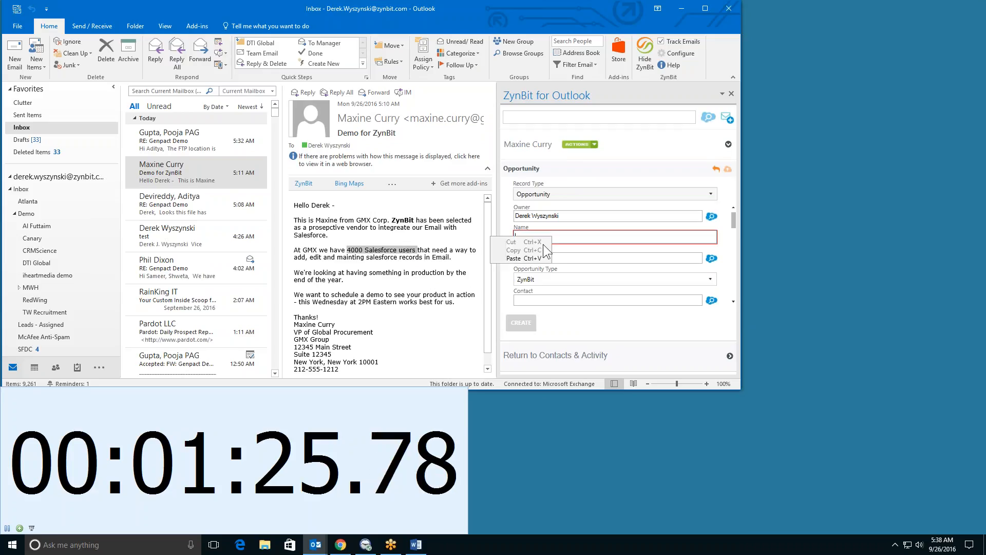
left_click(538, 260)
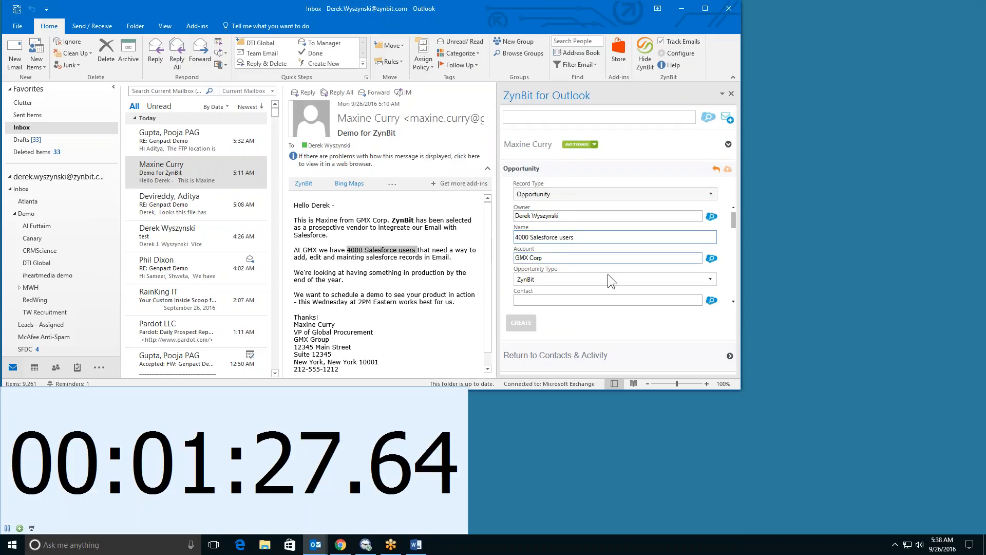
Copy the email sentence beginning "At GMX we have 4000 Salesforce users" into the opportunity's description.
scroll(608, 273, "down", 3)
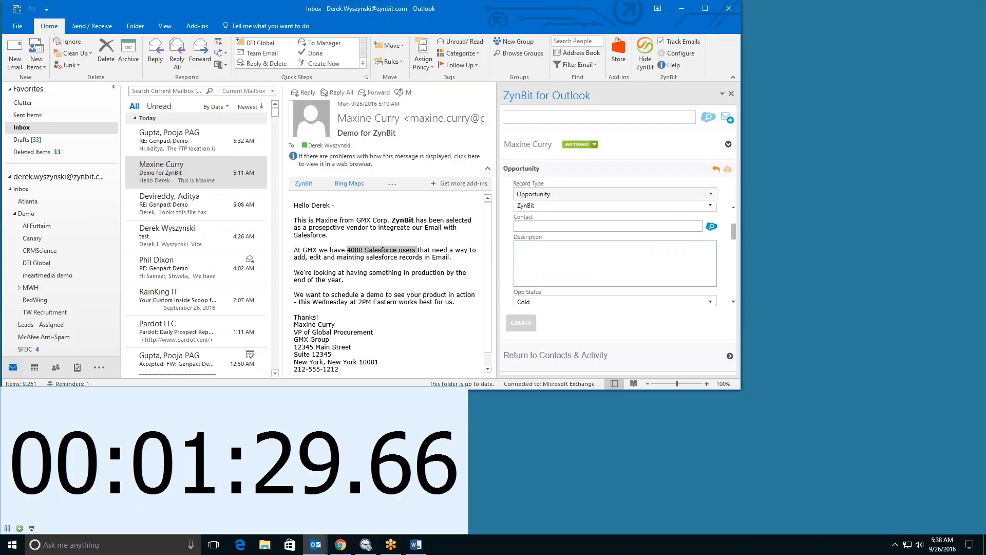
left_click_drag(456, 257, 294, 250)
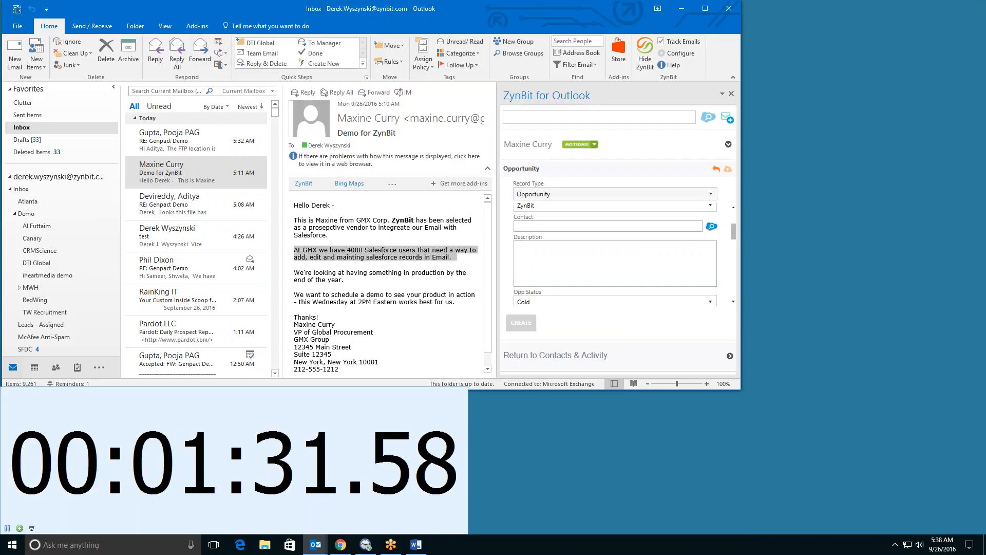
right_click(304, 251)
left_click(319, 256)
right_click(531, 252)
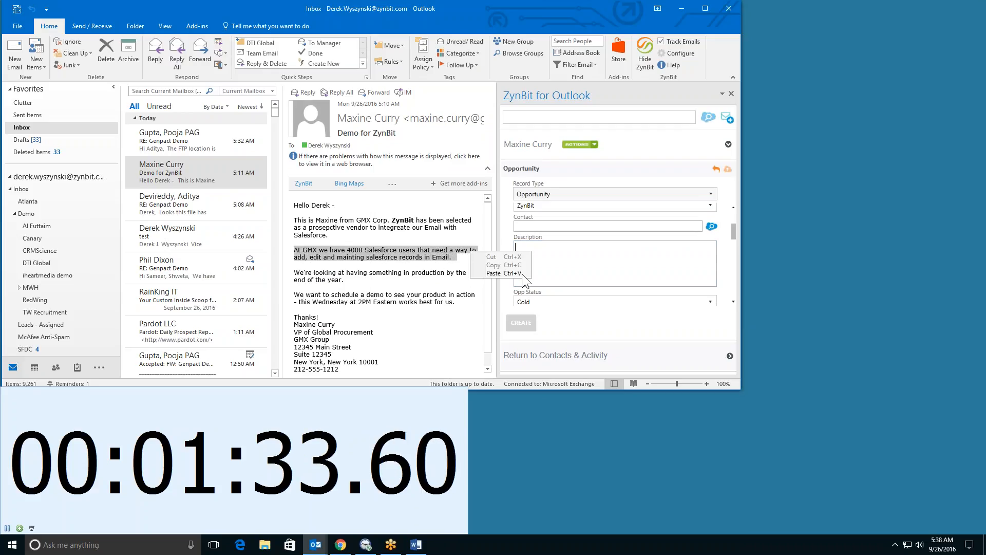
left_click(525, 273)
Set the opportunity's Opp Status to Warm.
scroll(615, 257, "down", 2)
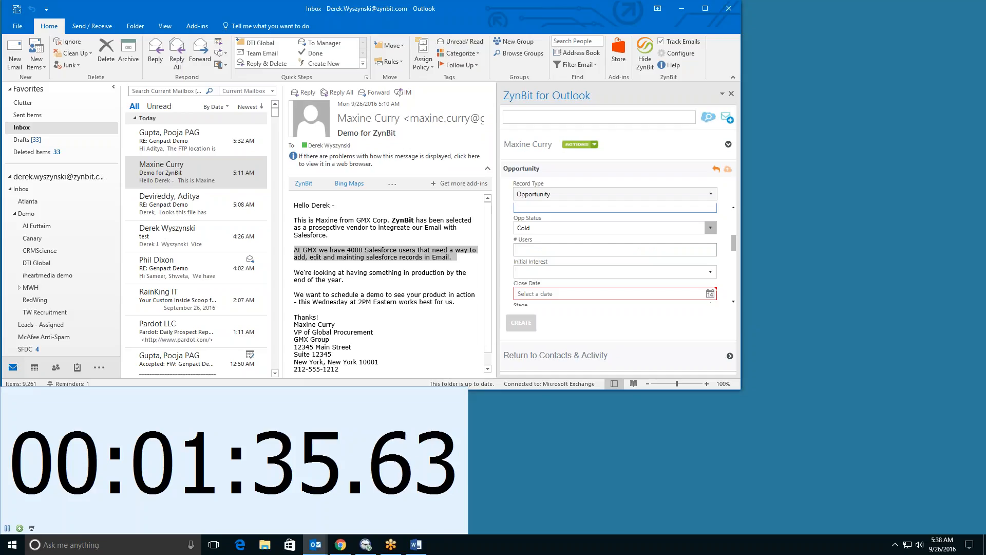
left_click(713, 226)
left_click(584, 251)
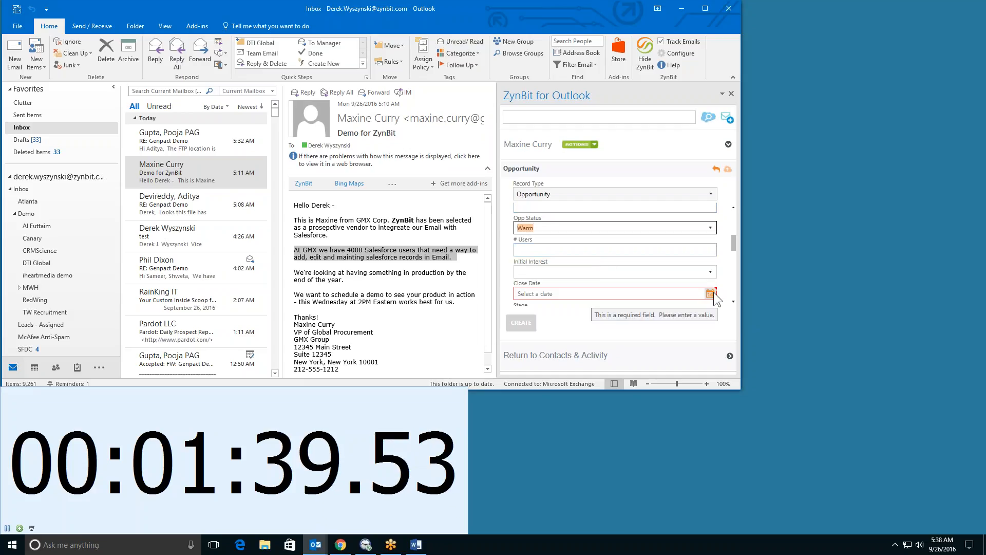
Set the opportunity's close date to 12/23/2016.
left_click(714, 297)
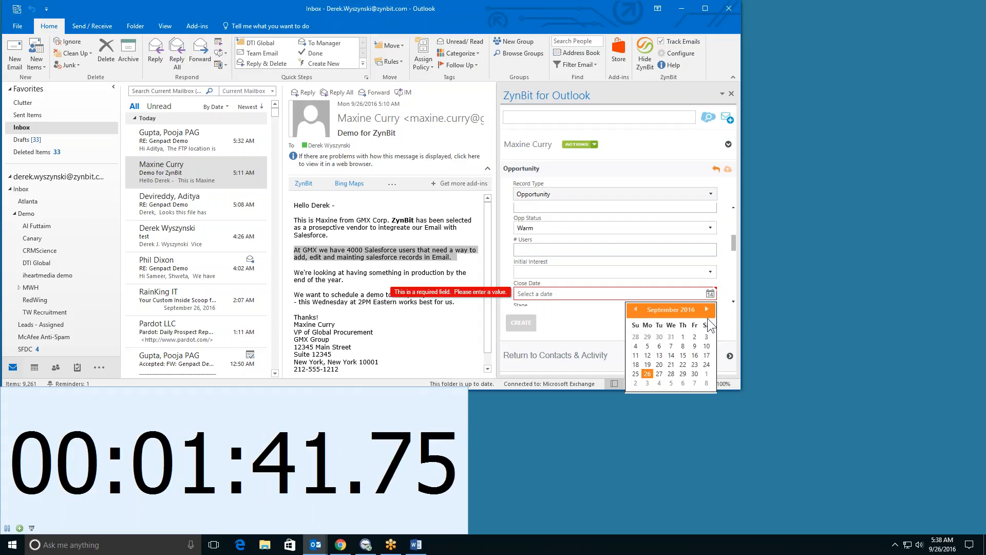
left_click(706, 309)
left_click(707, 309)
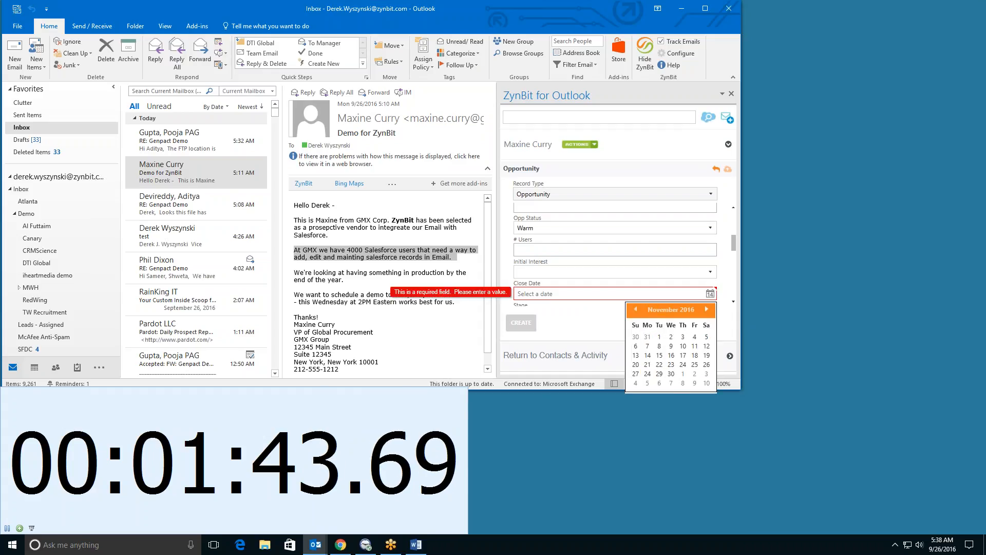
left_click(706, 308)
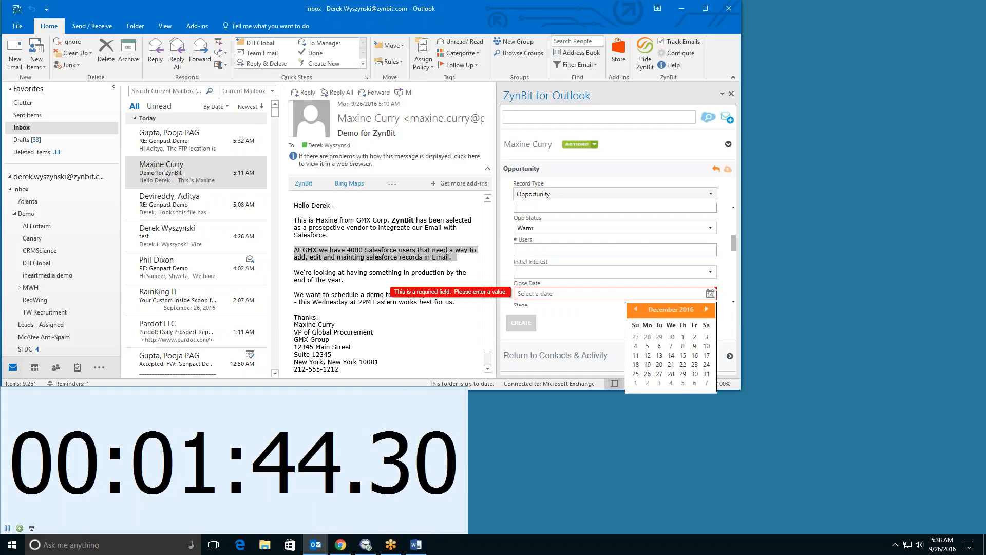
left_click(694, 364)
Create the opportunity with its Stage set to Value Proposition and its Forecast Category set to Pipeline.
scroll(718, 252, "down", 2)
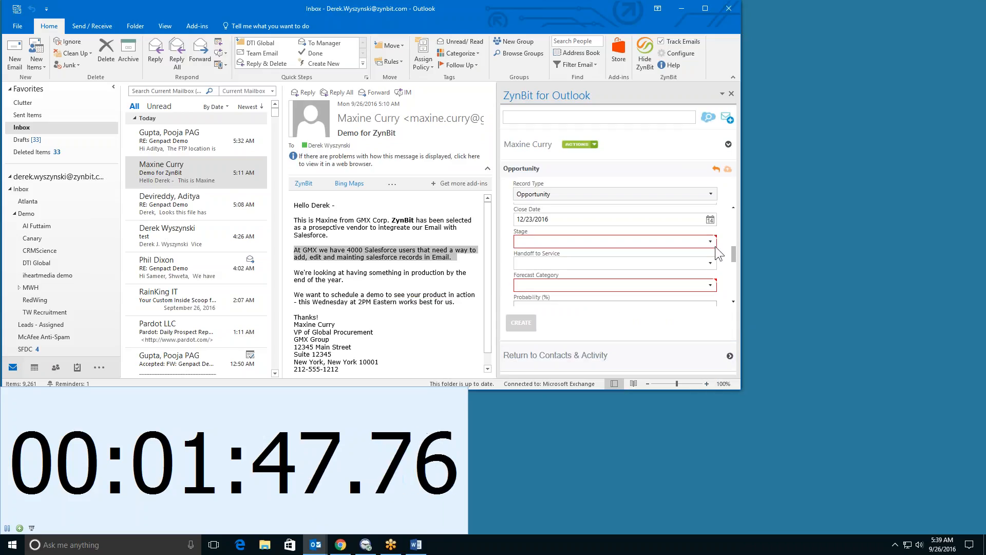
left_click(711, 241)
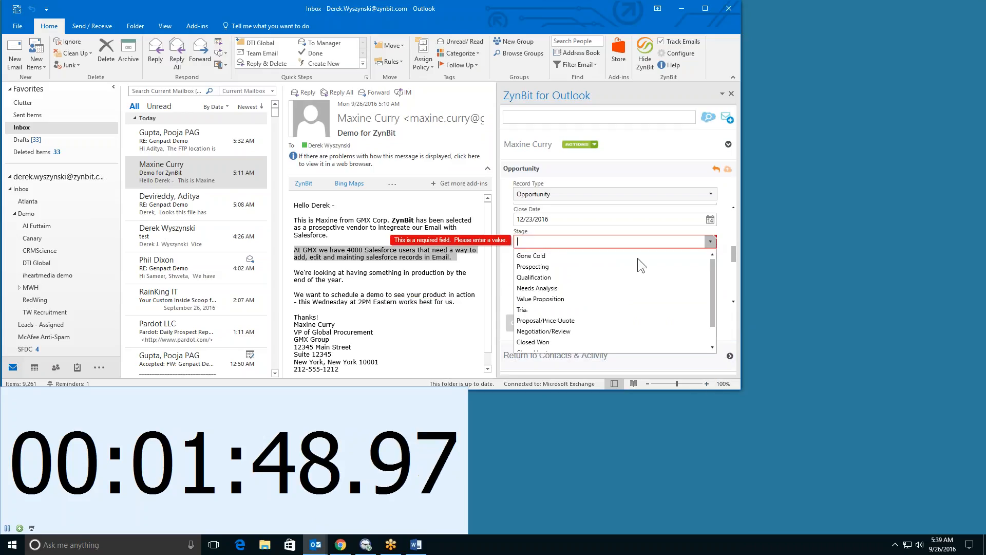
left_click(553, 298)
left_click(711, 290)
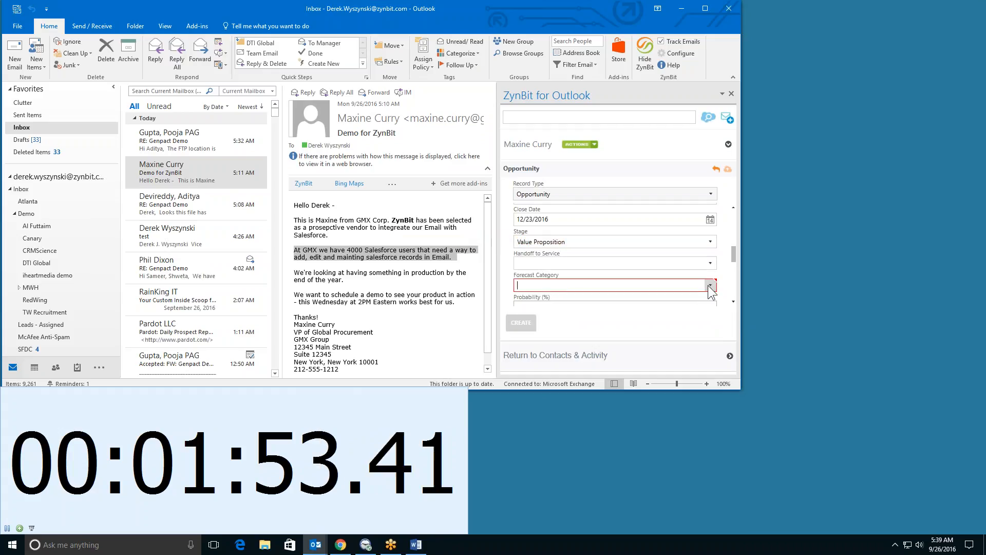
left_click(538, 310)
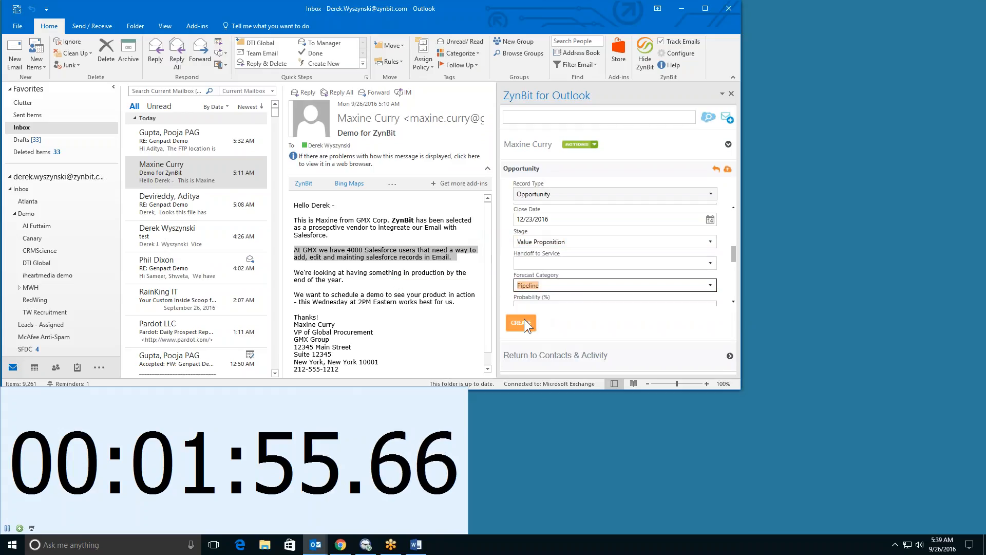
left_click(522, 323)
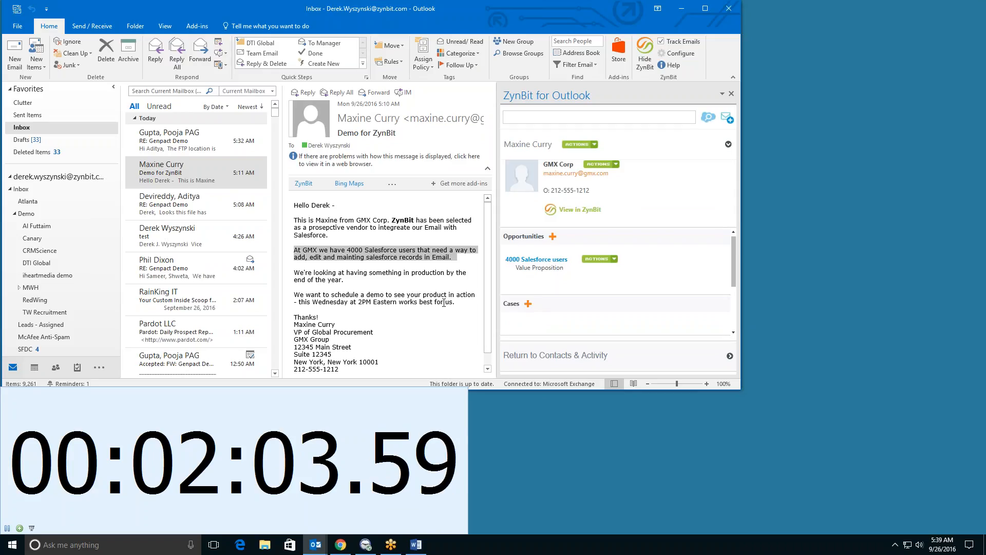
Add an event to the 4000 Salesforce users opportunity with start and end dates of 9/28/2016.
left_click(599, 258)
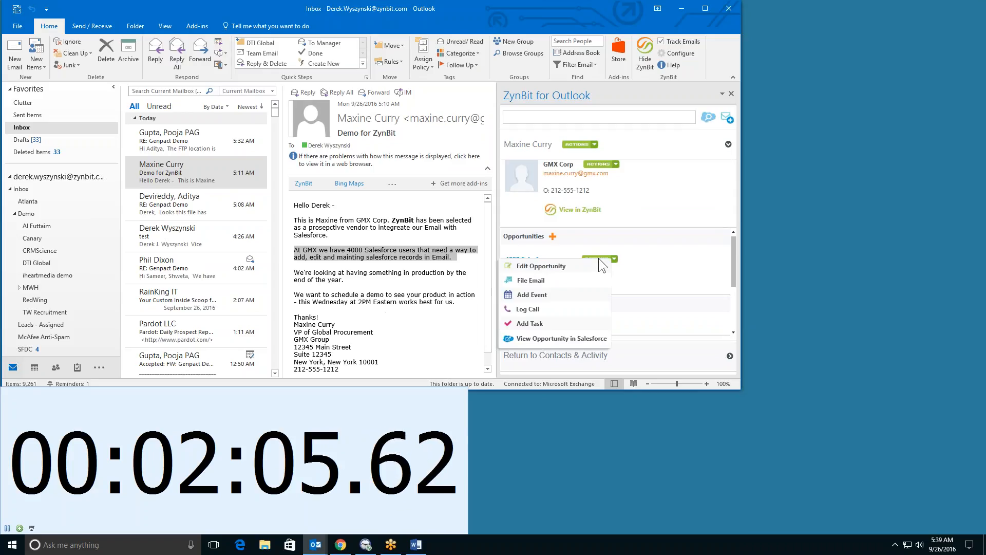
left_click(524, 295)
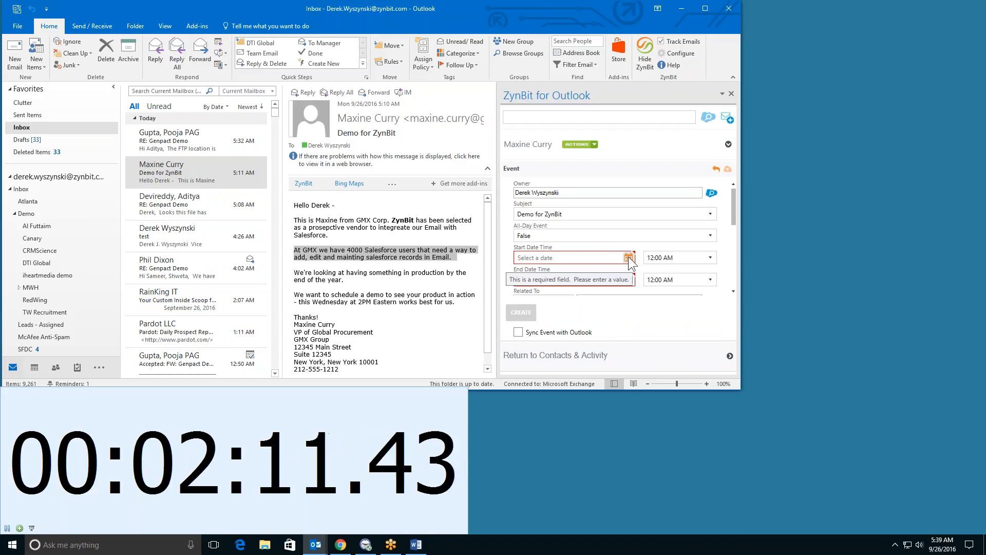
left_click(628, 257)
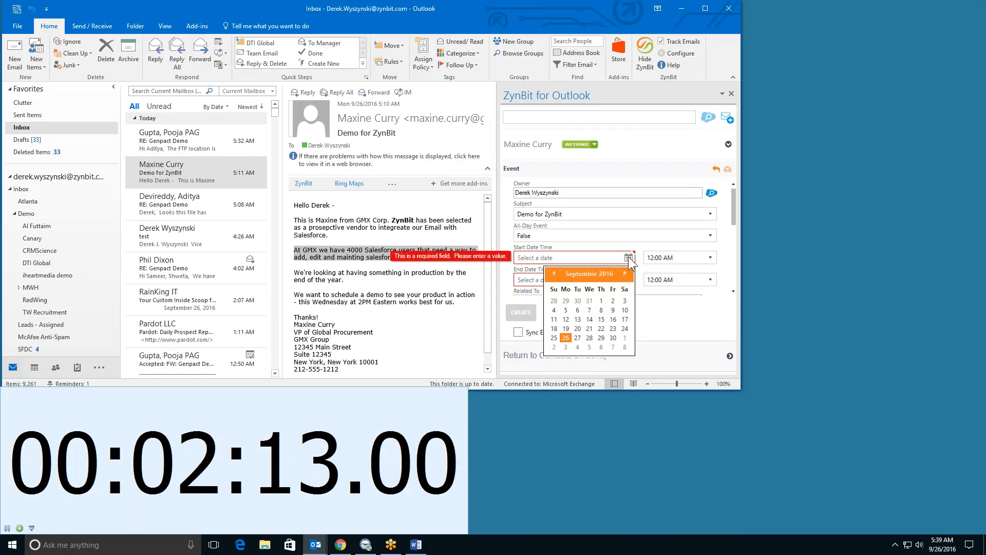
left_click(589, 337)
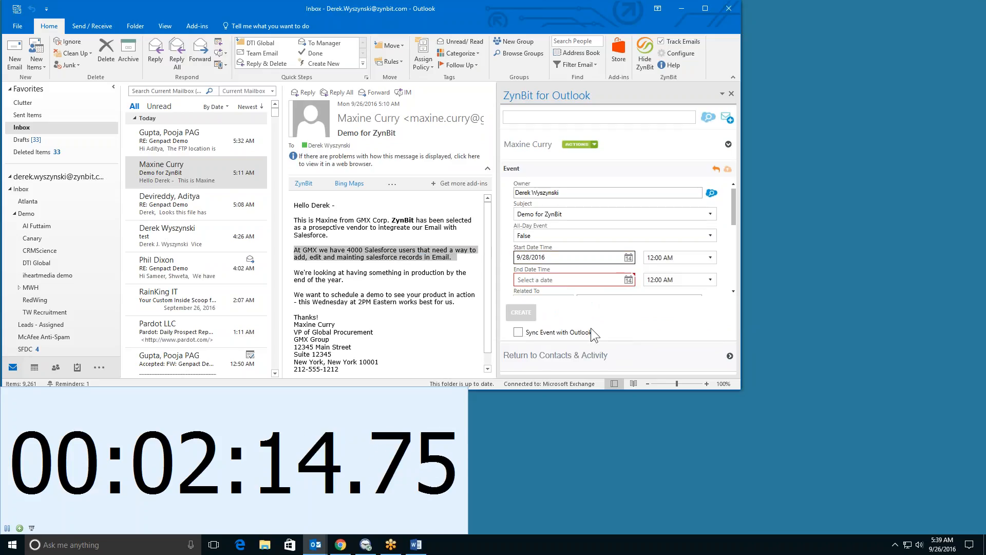
left_click(628, 279)
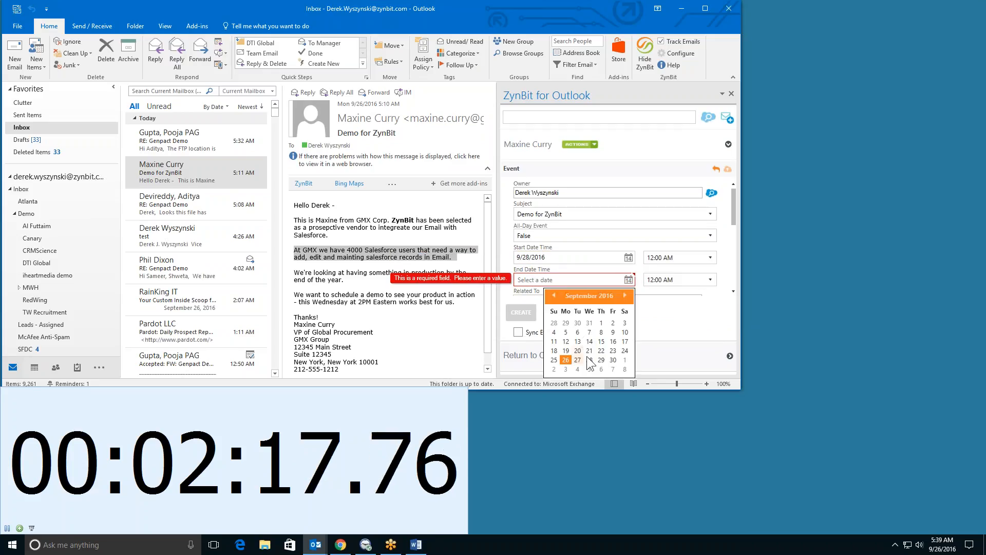
left_click(589, 359)
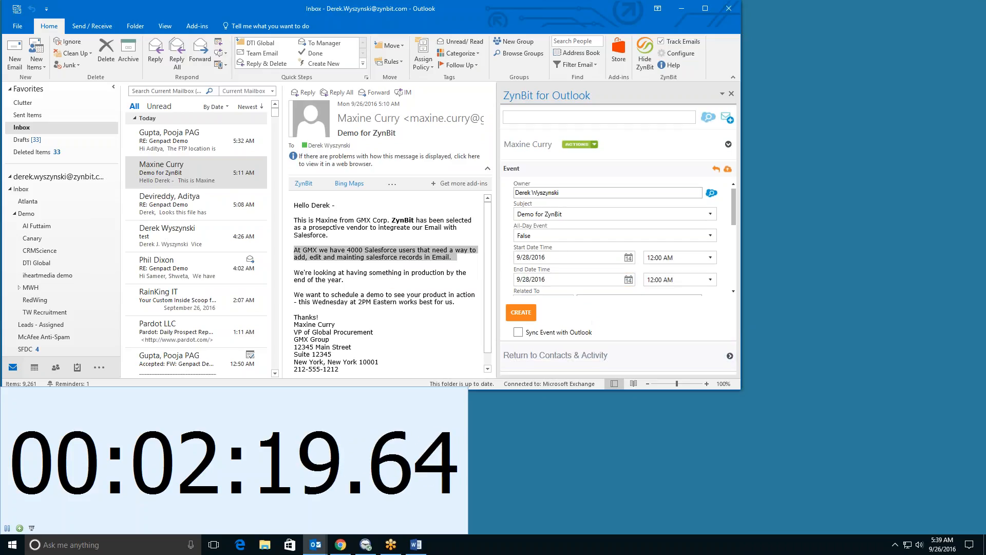
Try to create the event with an 11:00 AM start time and Outlook syncing enabled.
left_click(710, 257)
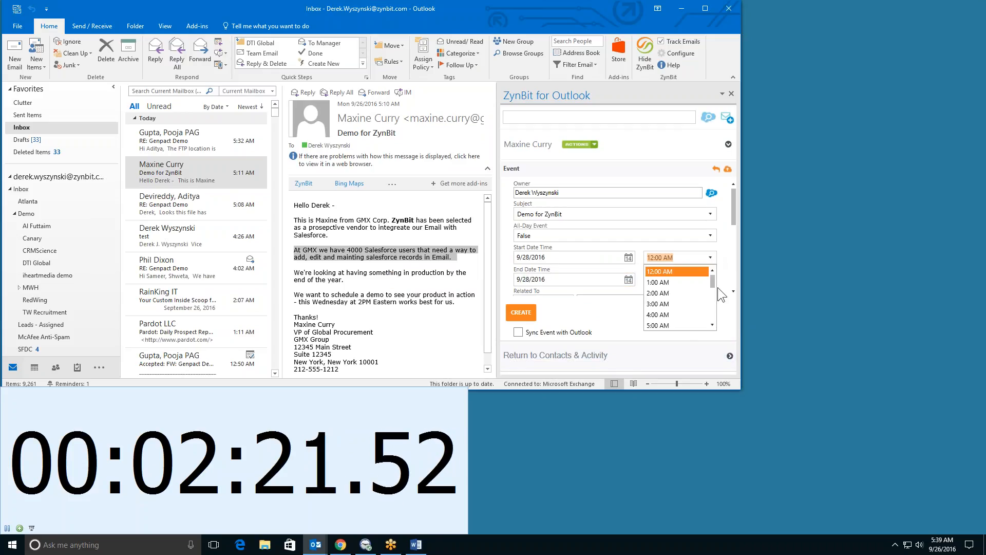
left_click(710, 301)
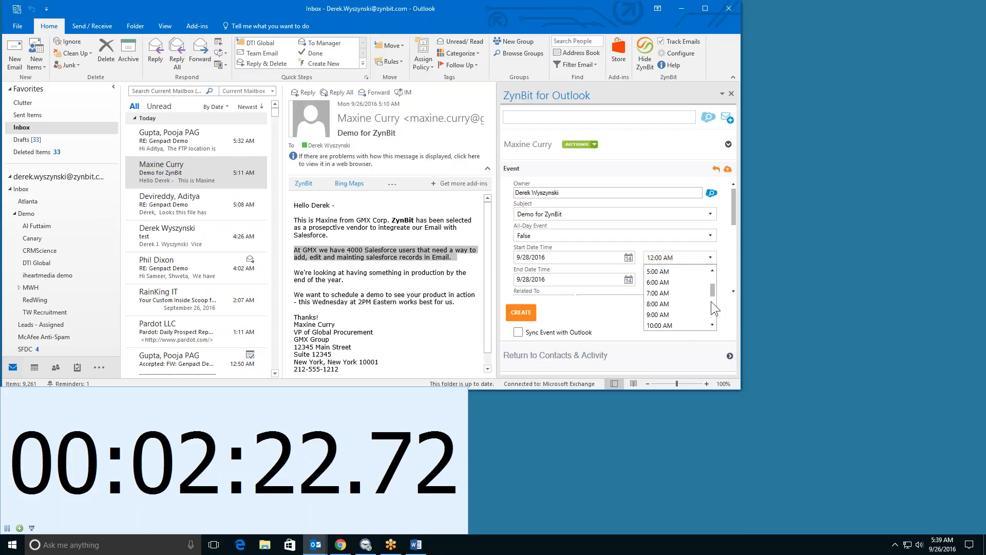
scroll(683, 309, "down", 1)
left_click(680, 303)
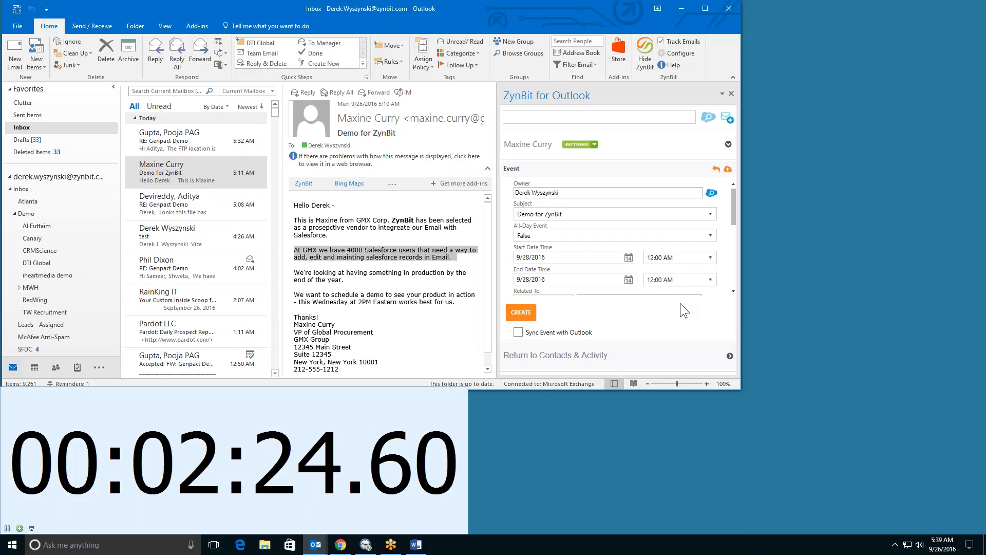
left_click(566, 334)
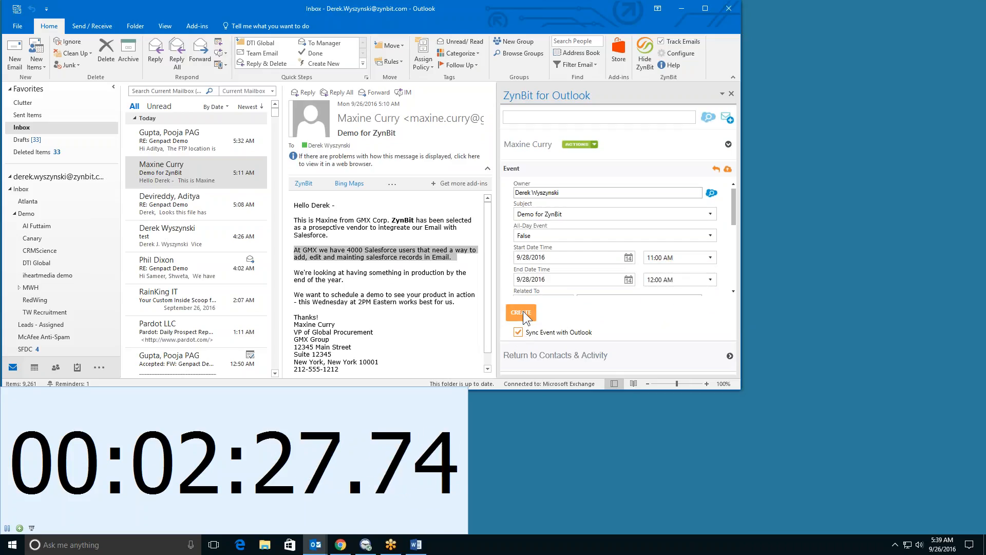
left_click(523, 311)
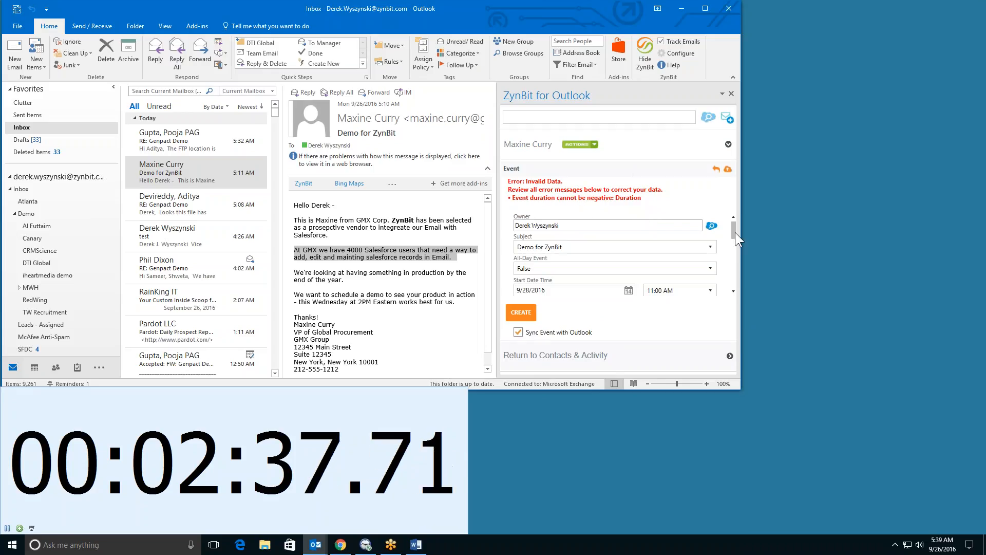
Set the event's end time to 12:00 PM and create the event.
left_click_drag(734, 232, 735, 246)
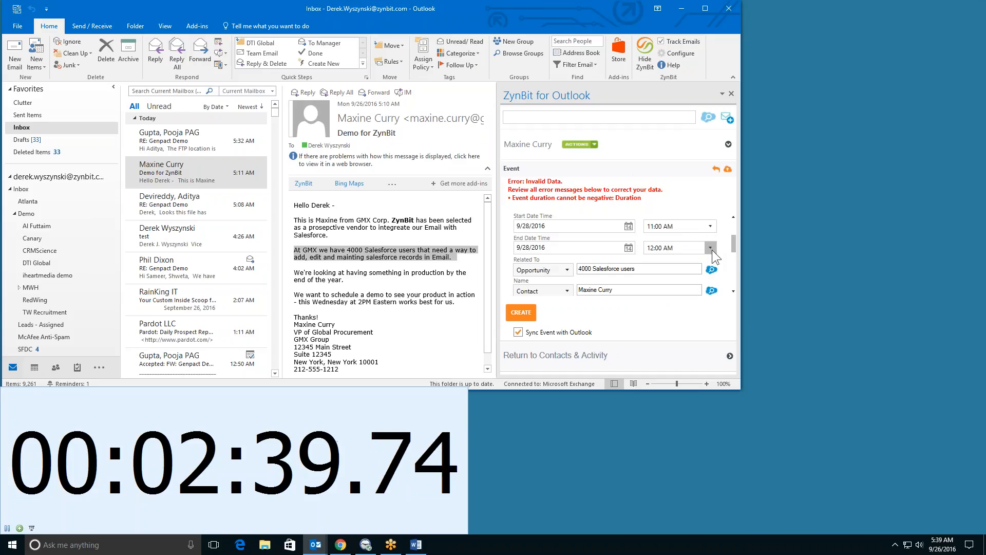
left_click(712, 249)
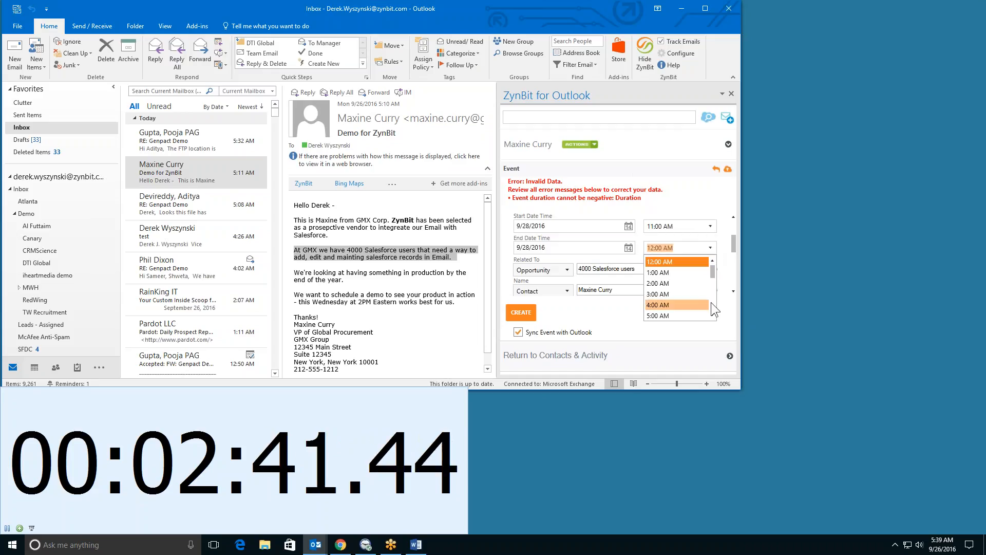
scroll(710, 303, "down", 3)
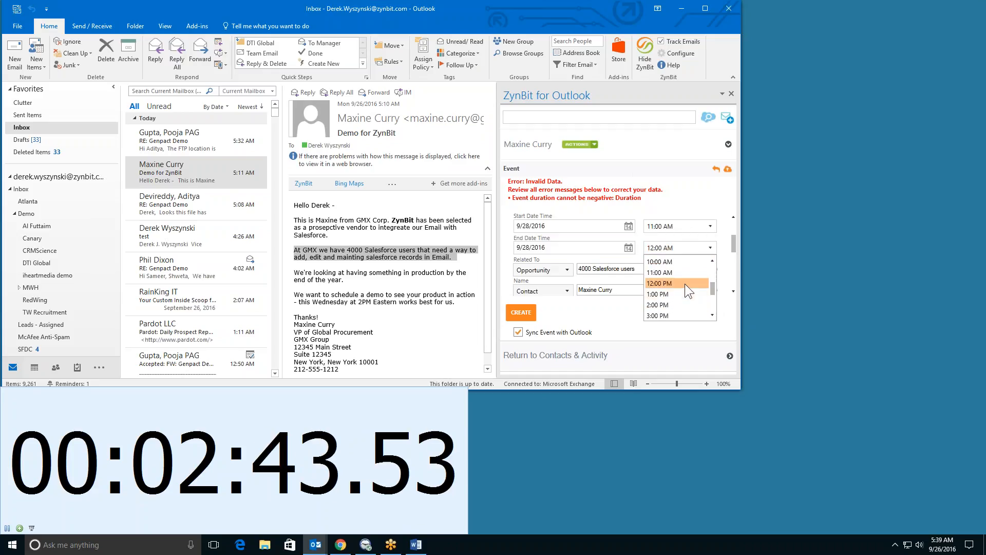
left_click(685, 283)
left_click(522, 312)
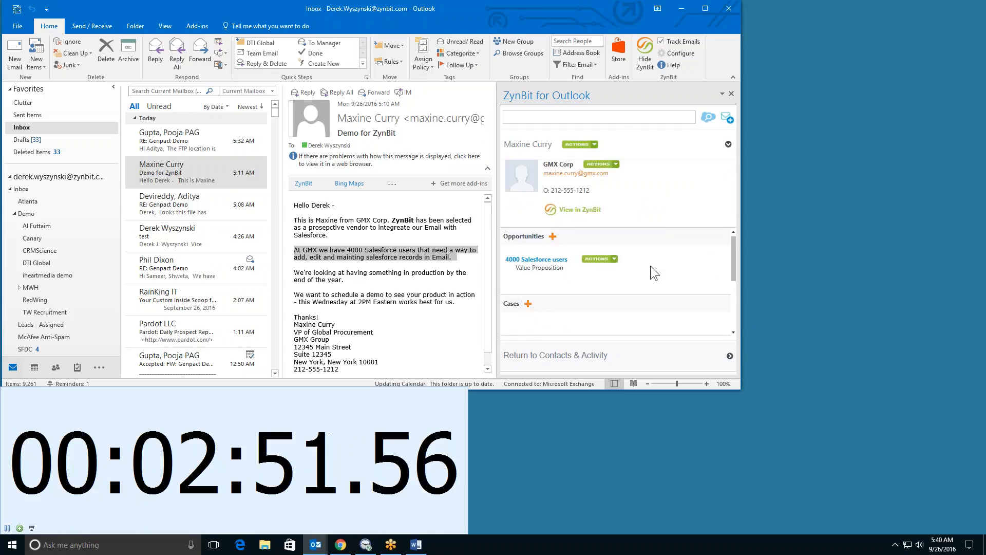
File the demo request email in Salesforce under the 4000 Salesforce users opportunity with Automatically File New Messages enabled, and pause the stopwatch.
scroll(597, 275, "down", 2)
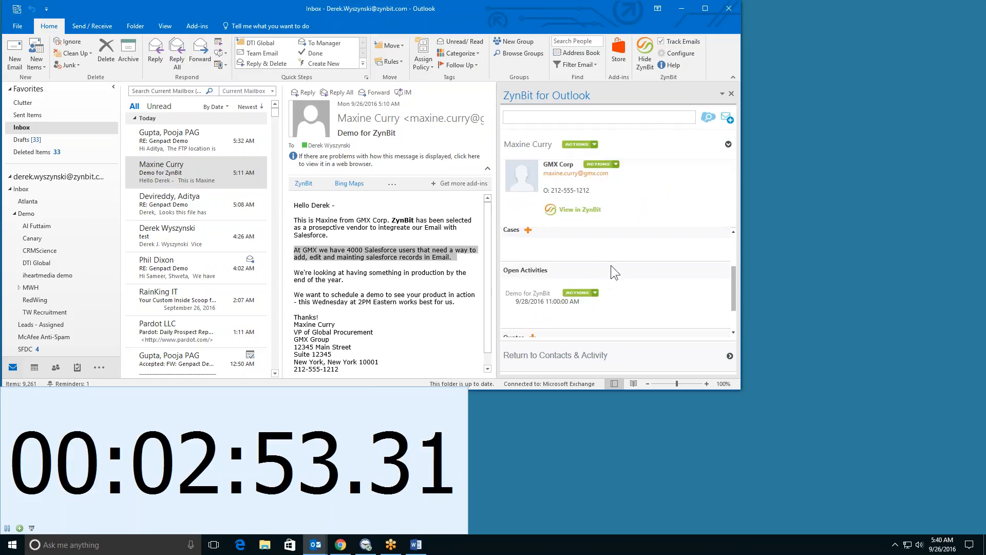
scroll(611, 265, "up", 2)
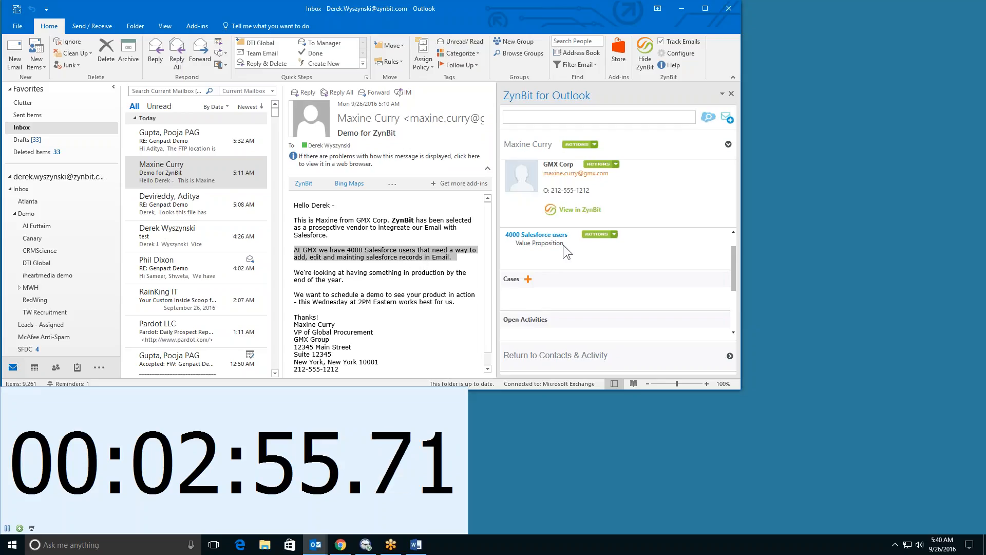
left_click(599, 234)
left_click(537, 256)
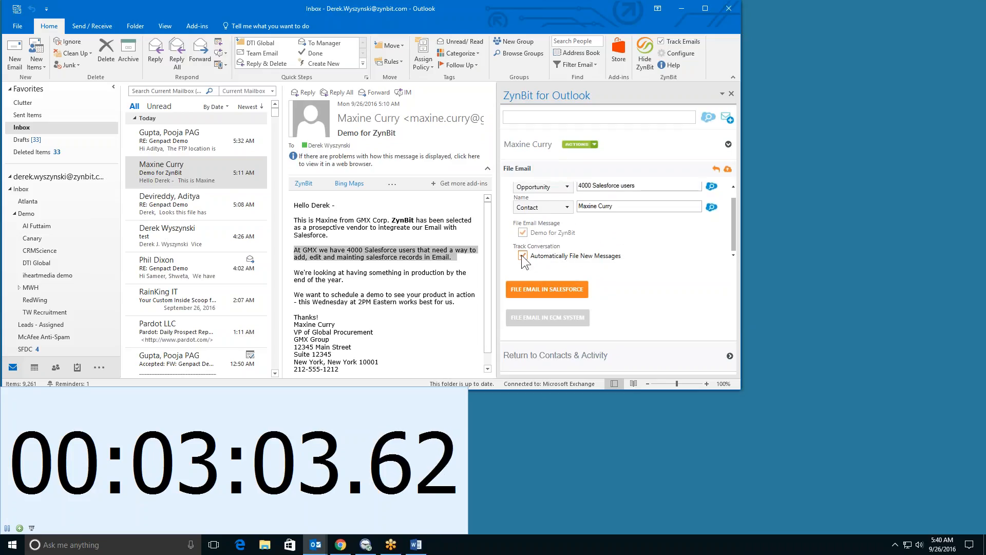
left_click(526, 256)
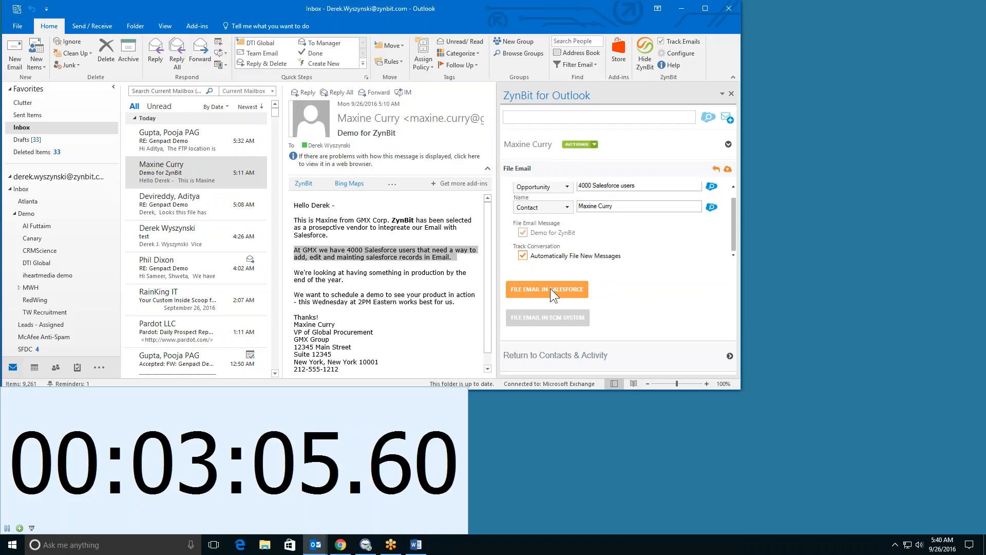
left_click(550, 289)
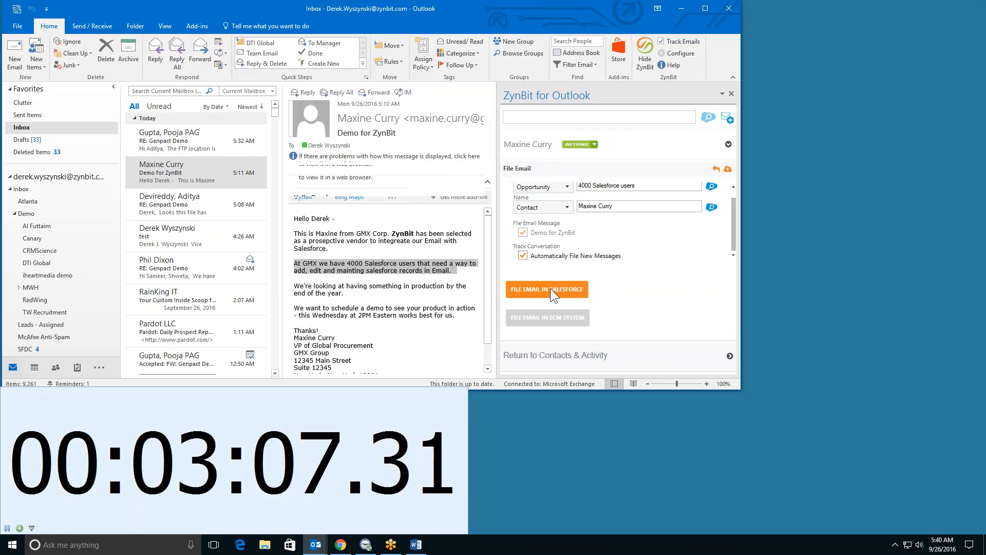
left_click(6, 529)
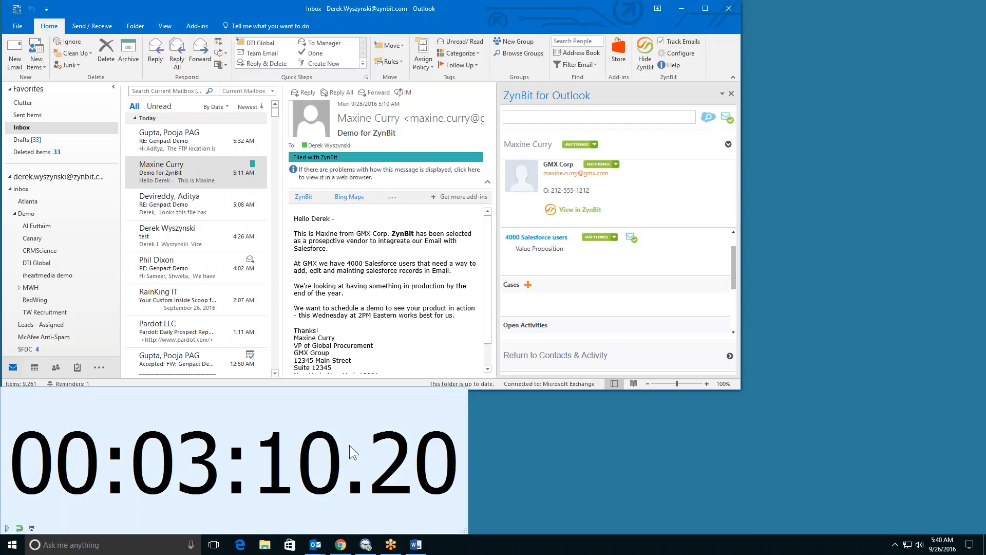
Review the contact's available actions, the new opportunity with its filed email, and the demo event among the open activities.
left_click(589, 264)
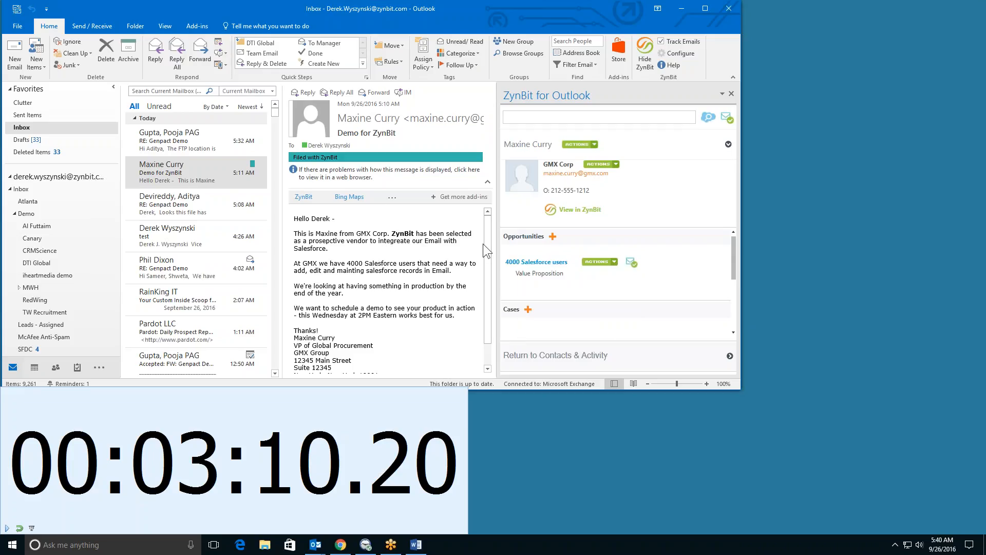
left_click(578, 146)
left_click(603, 164)
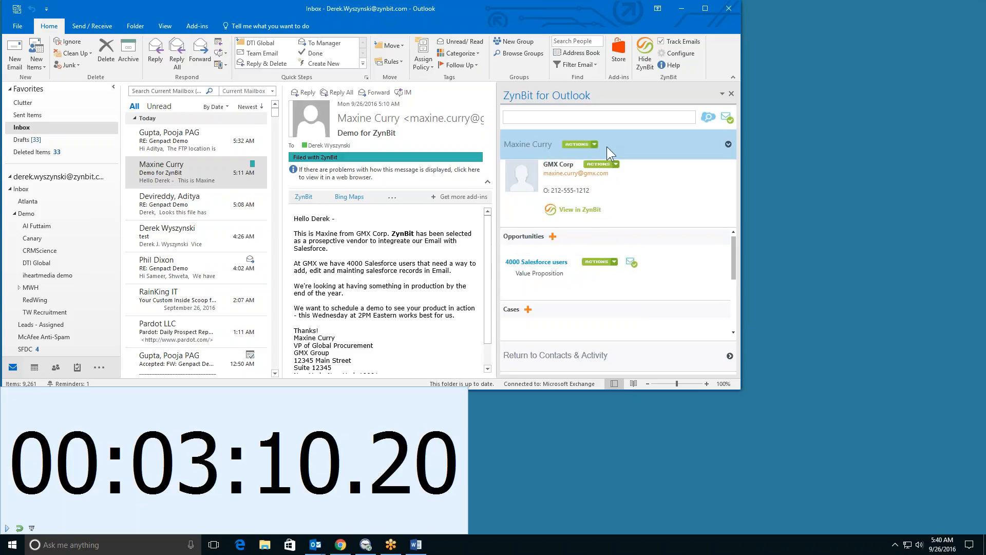
left_click(581, 144)
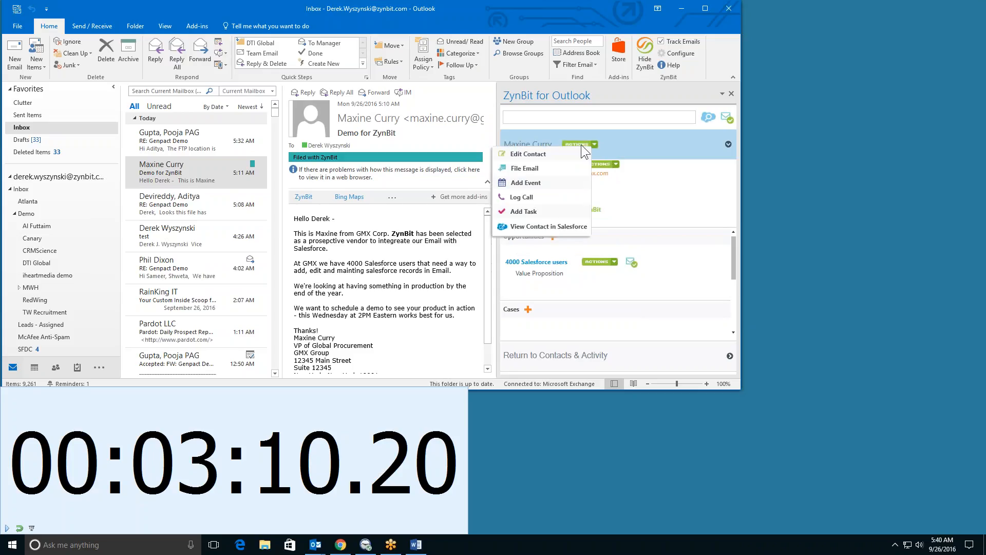
left_click(602, 260)
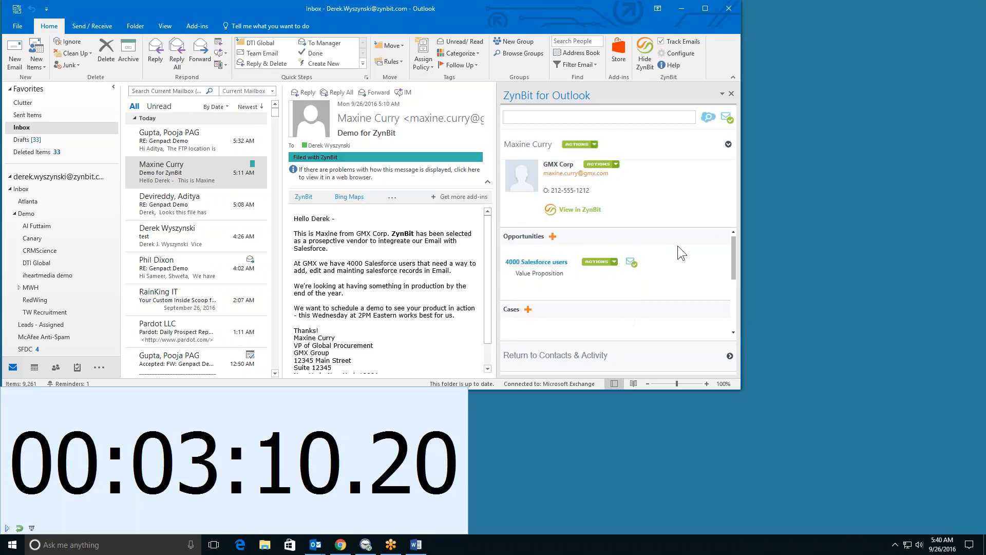
scroll(677, 245, "down", 3)
left_click(569, 276)
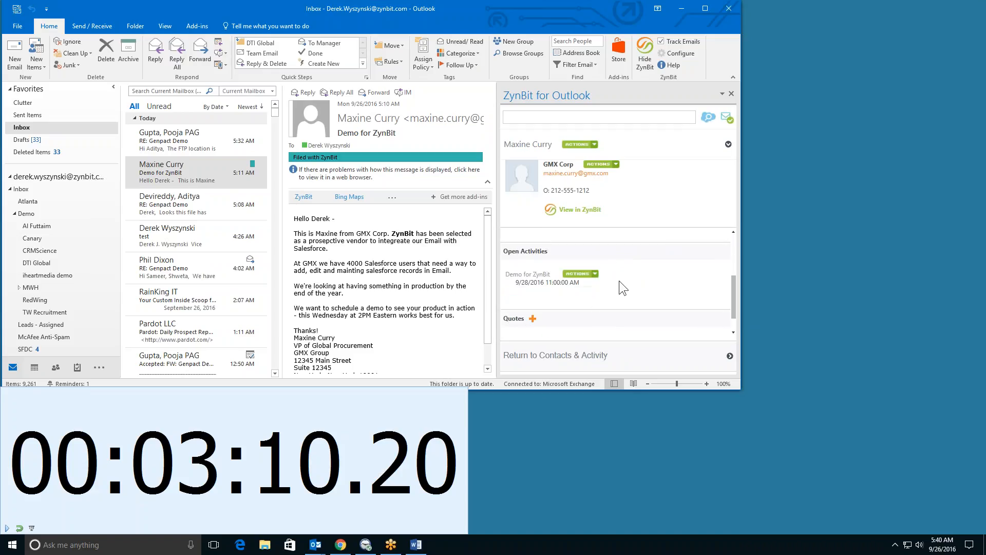
scroll(618, 281, "up", 3)
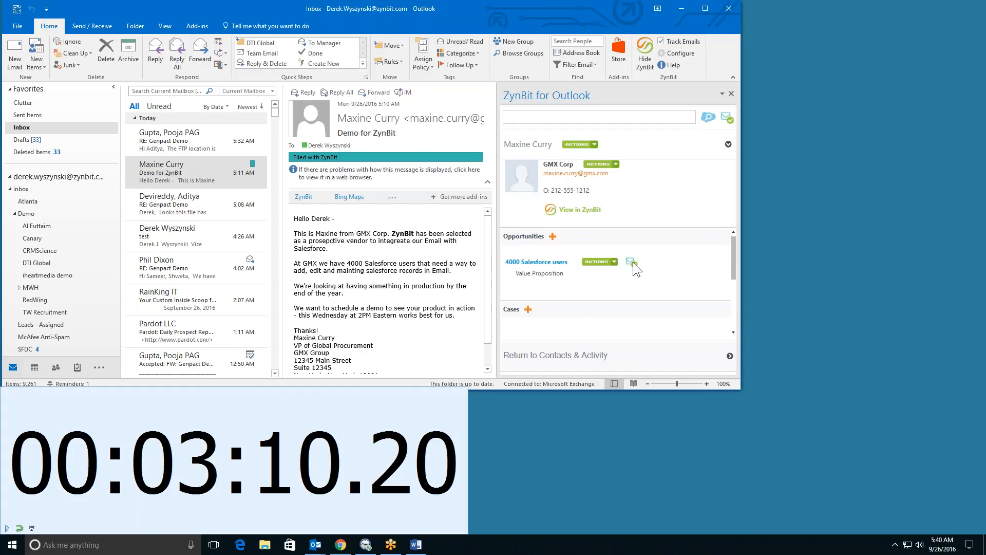
left_click(631, 262)
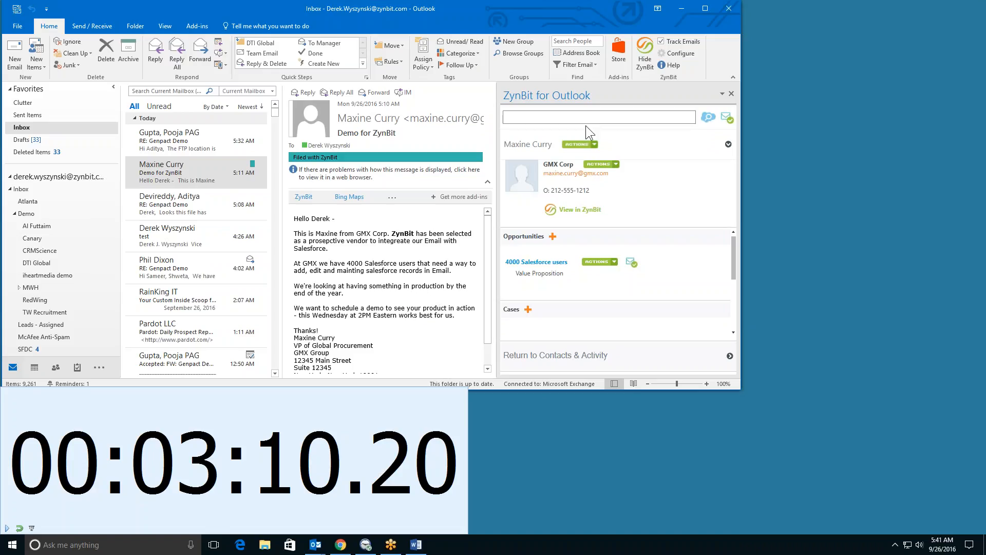
left_click(590, 145)
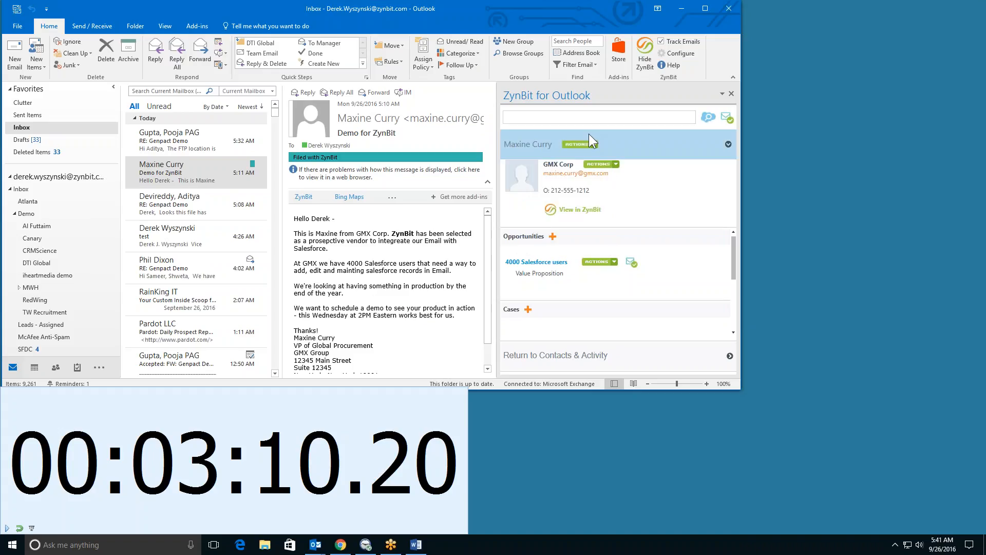